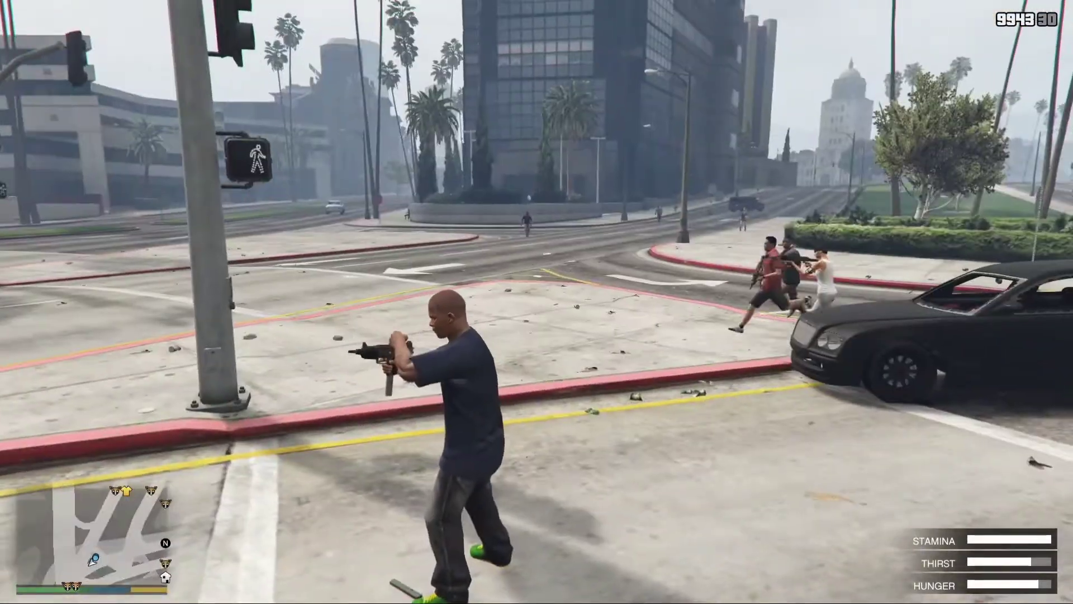
pyautogui.press('w')
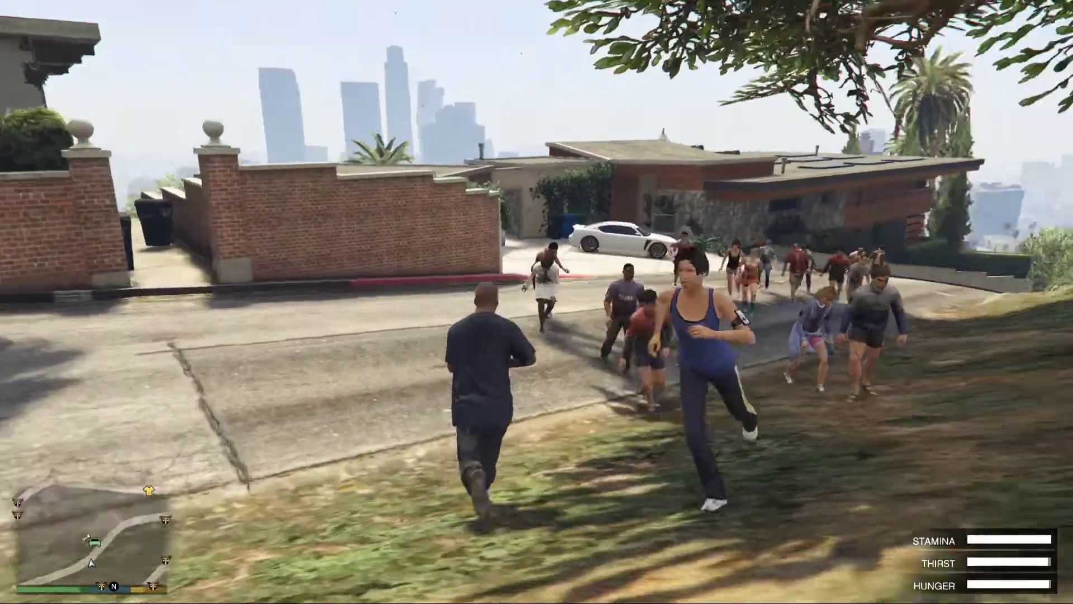
pyautogui.press('w')
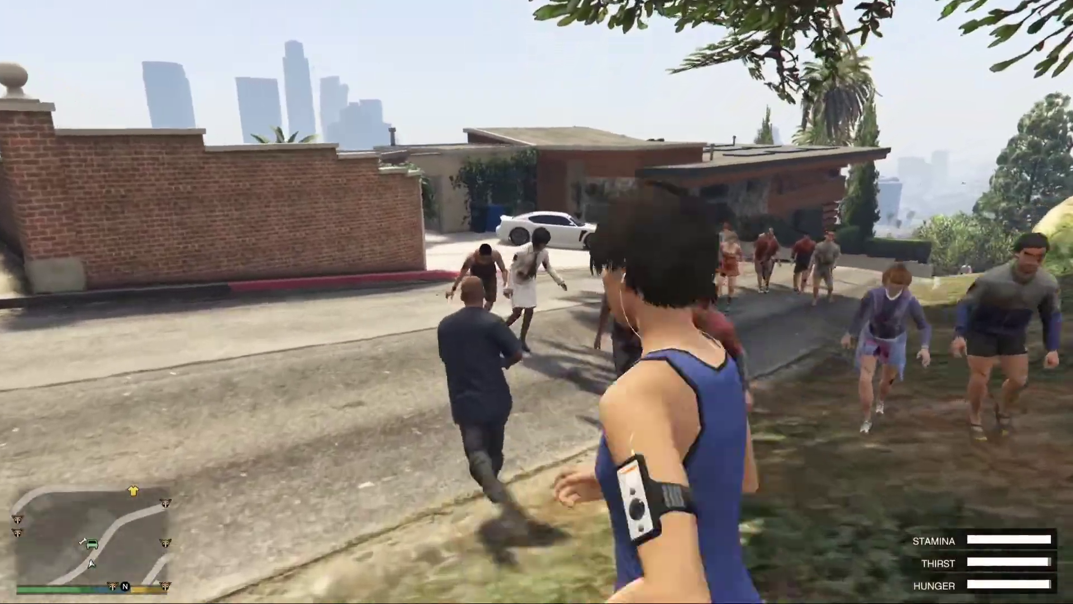
pyautogui.press('w')
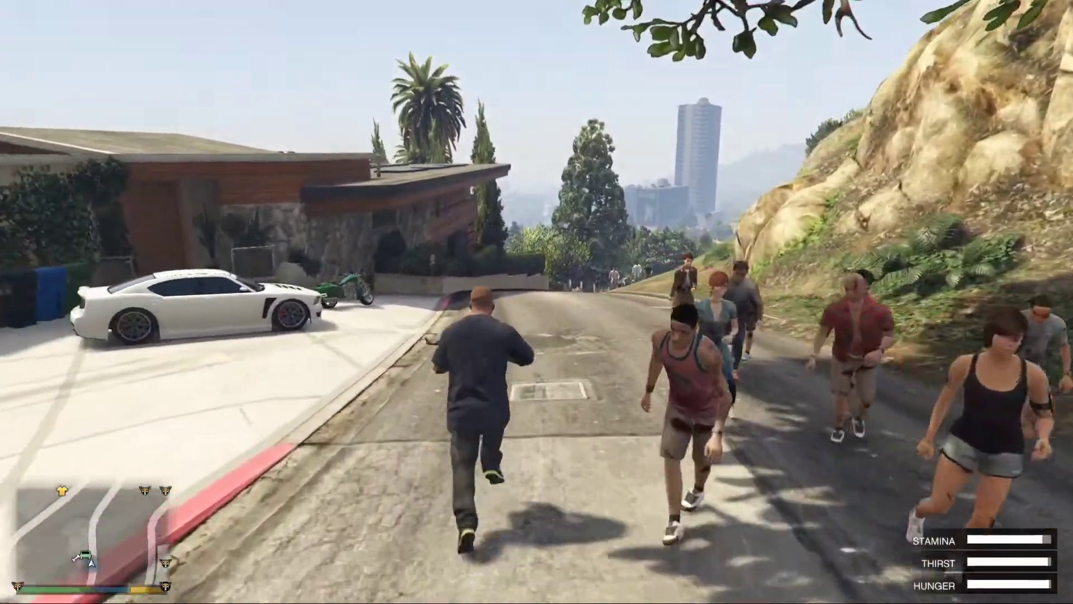
pyautogui.press('w')
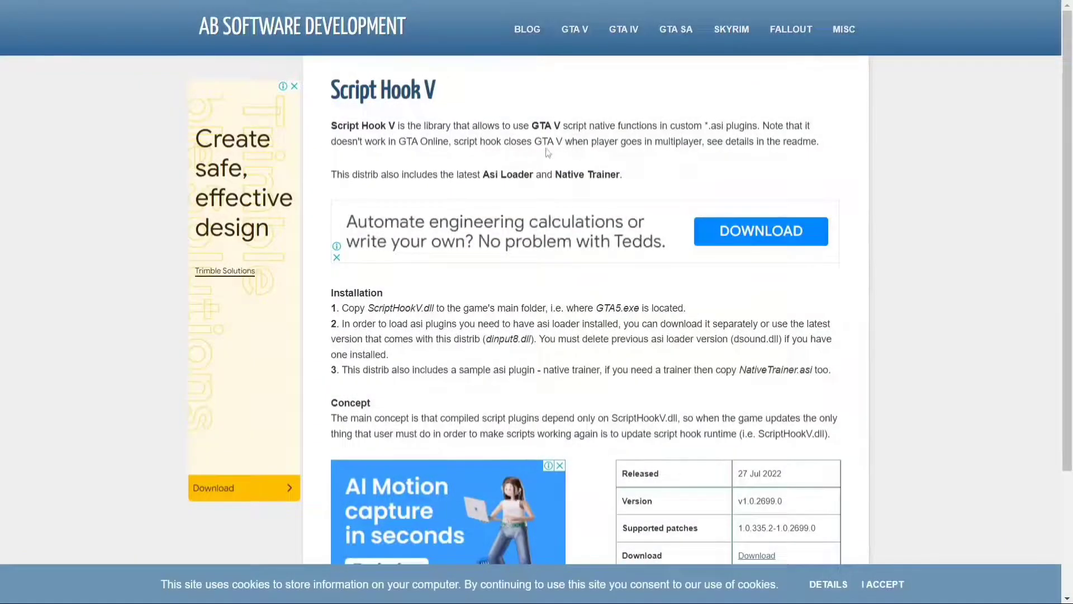
# Step: Download the Script Hook V archive ScriptHookV_1.0.2699.0.zip, adding the duplicate and overwriting the existing file
pyautogui.scroll(-3, 537, 153)
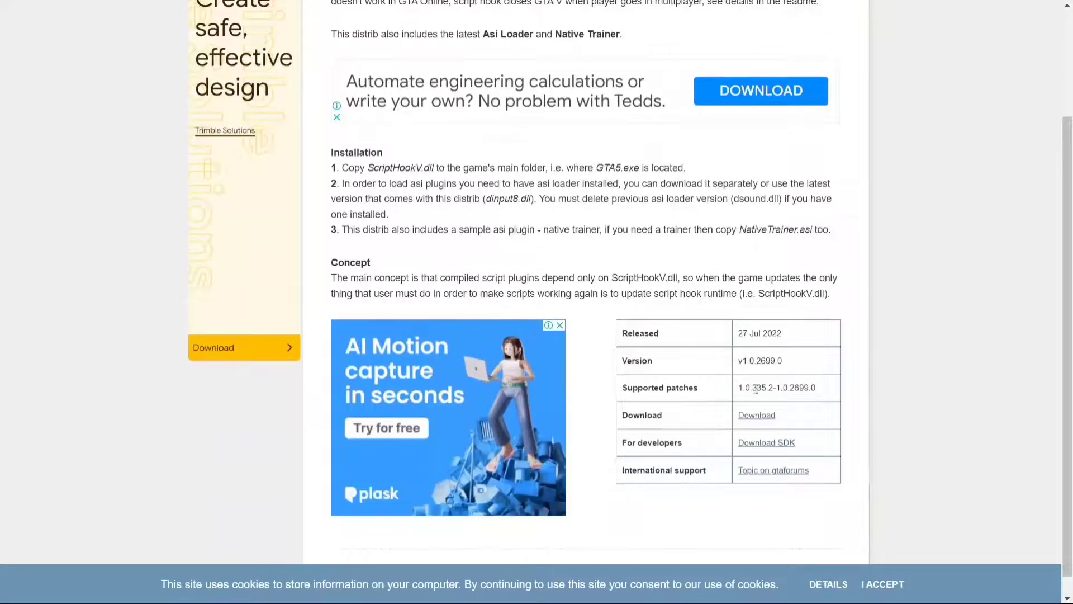
pyautogui.click(757, 415)
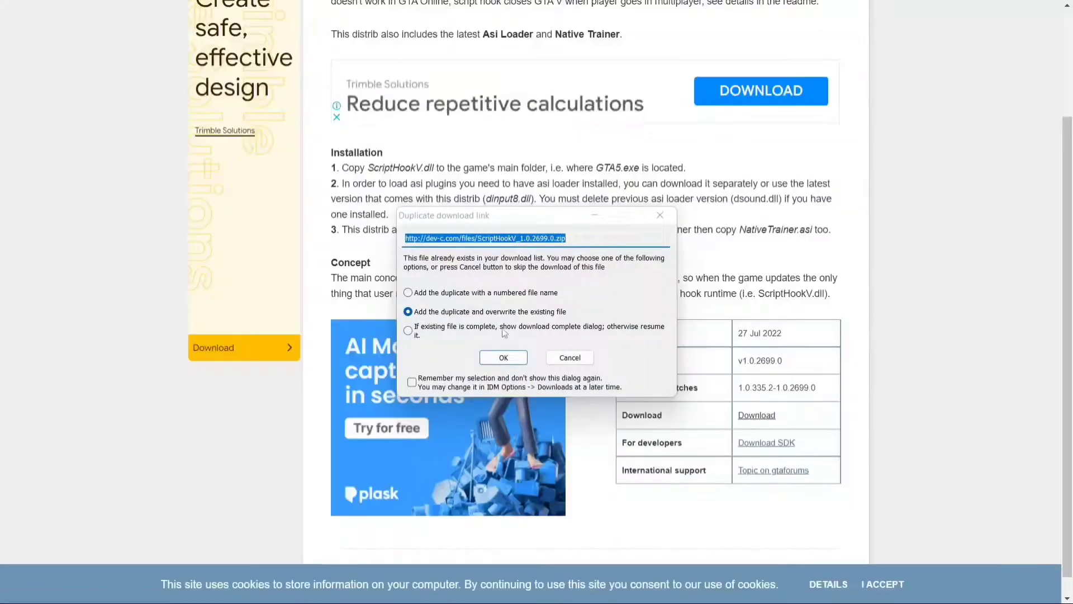
pyautogui.click(500, 361)
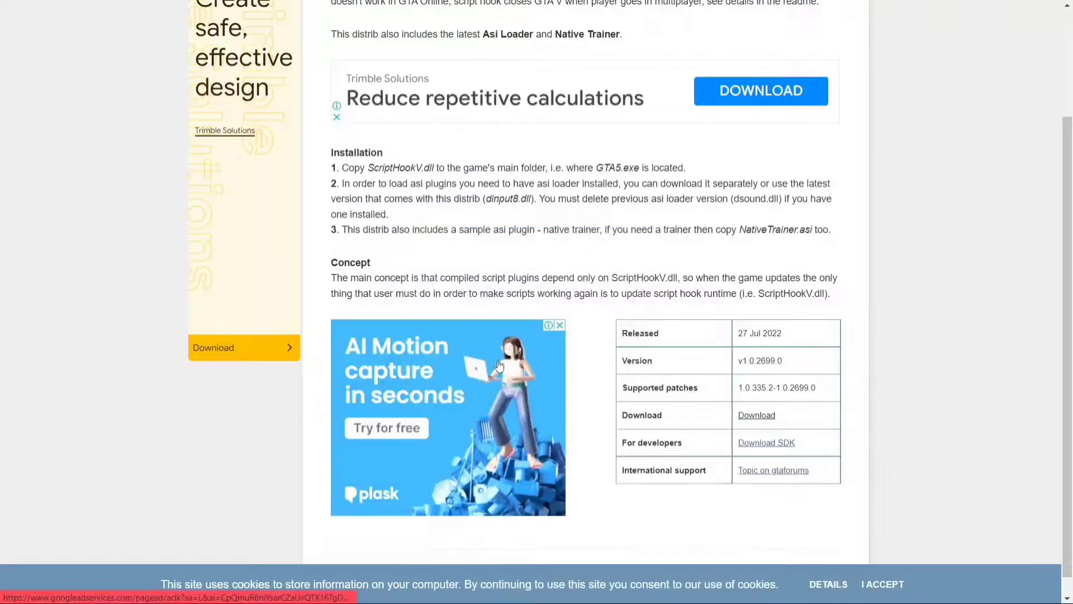
pyautogui.click(581, 387)
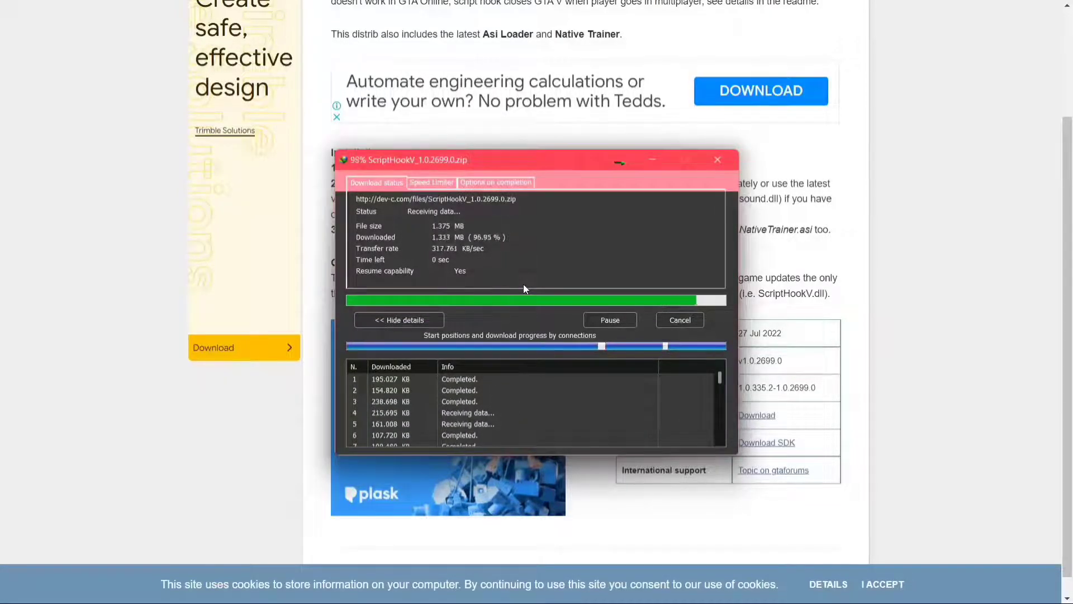
pyautogui.scroll(-1, 524, 288)
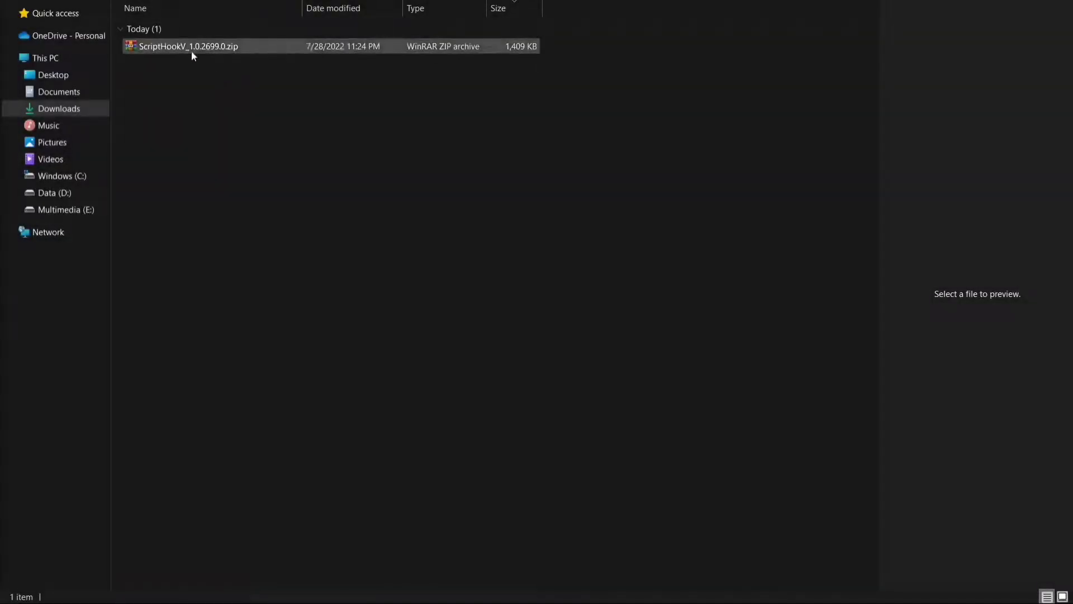
# Step: Extract ScriptHookV_1.0.2699.0.zip directly into the Downloads folder with WinRAR
pyautogui.click(186, 45)
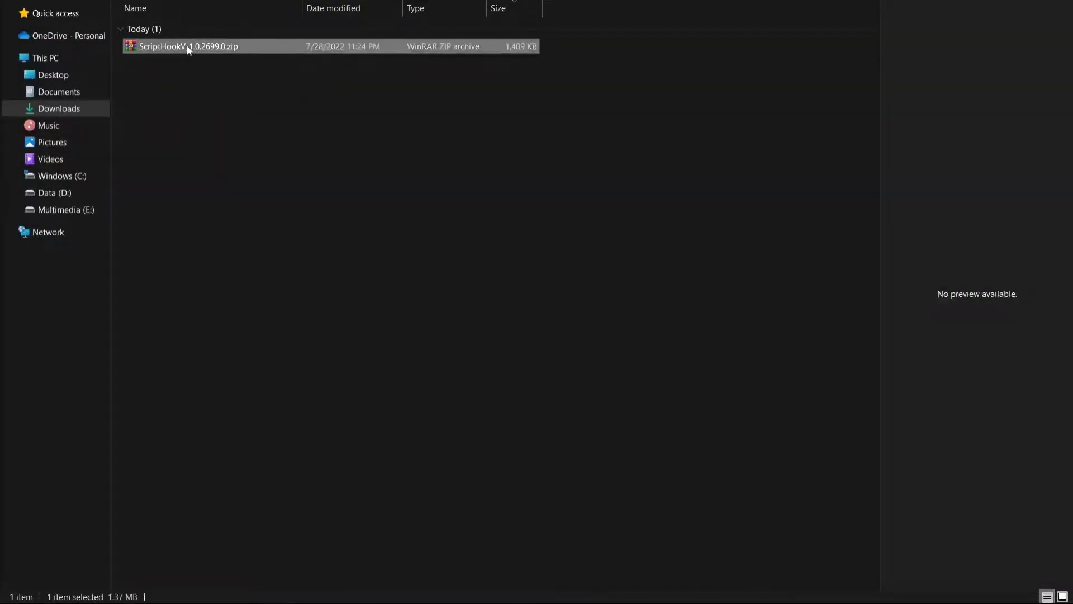
pyautogui.rightClick(187, 46)
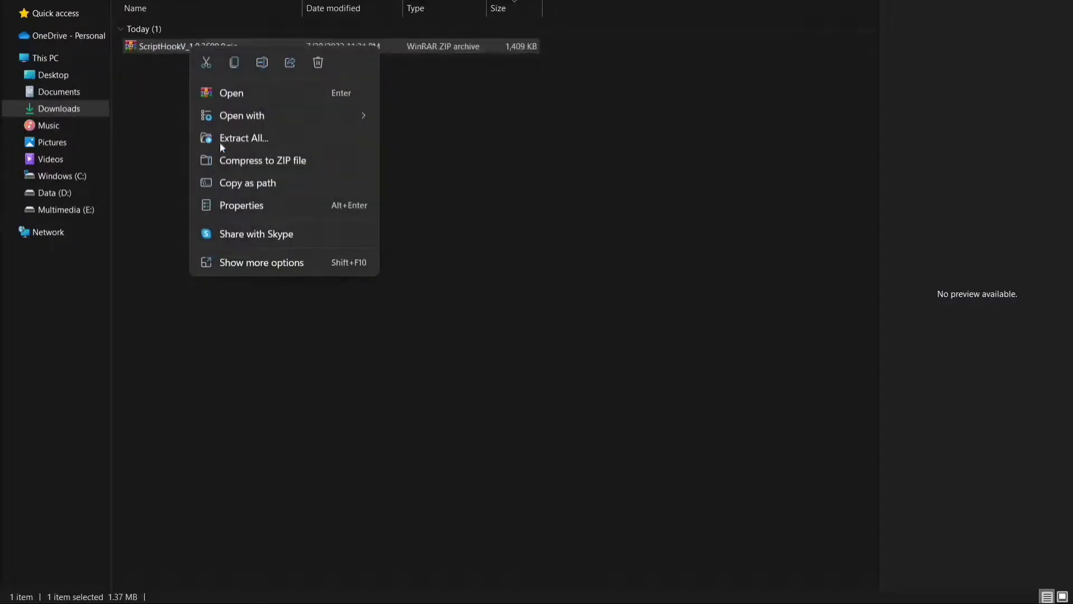
pyautogui.click(236, 264)
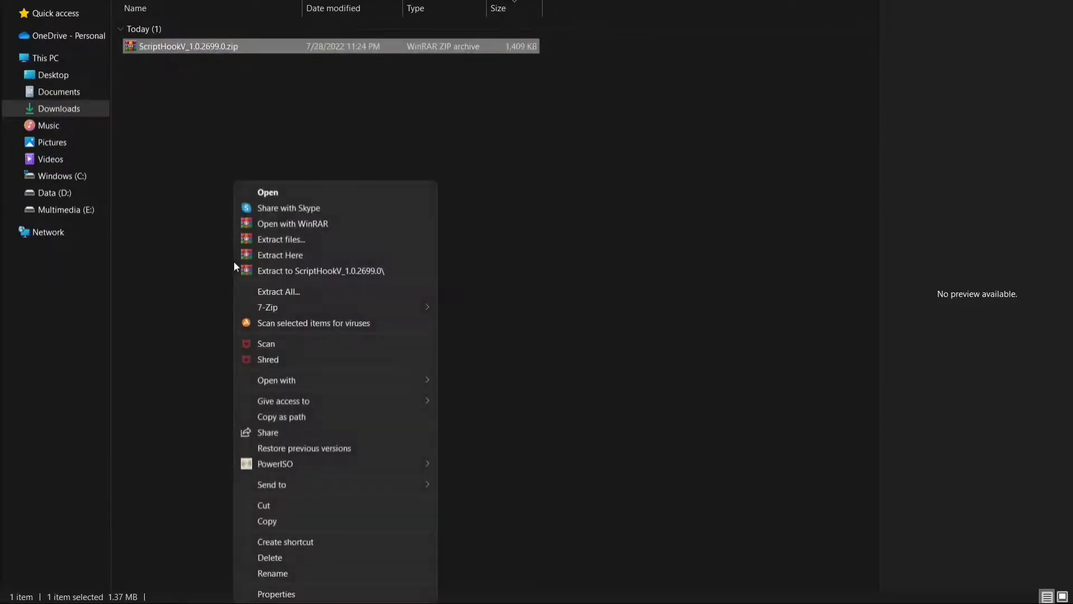
pyautogui.click(284, 256)
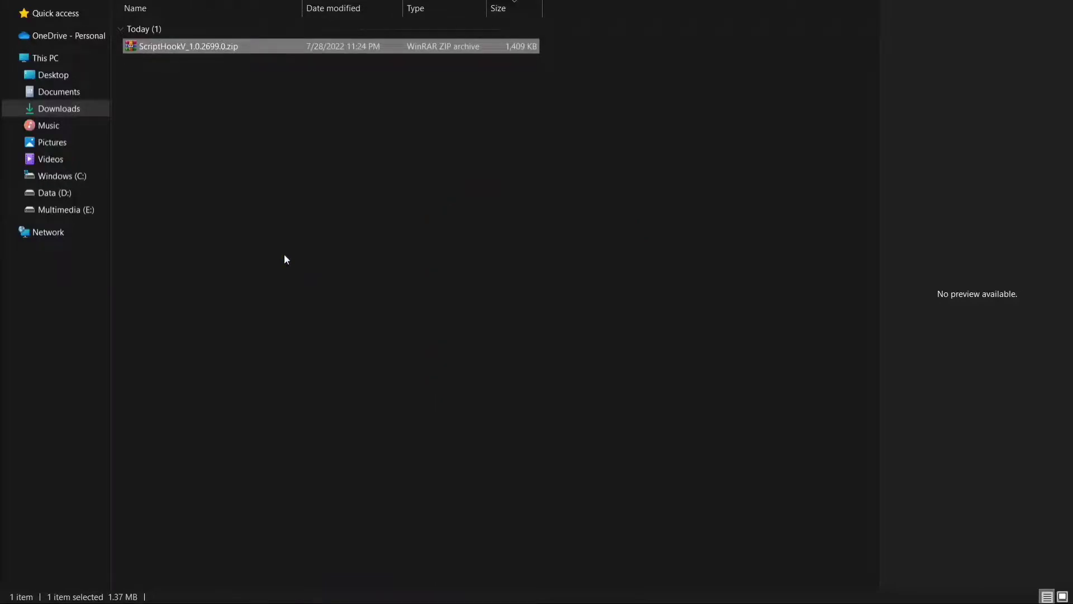
pyautogui.click(284, 257)
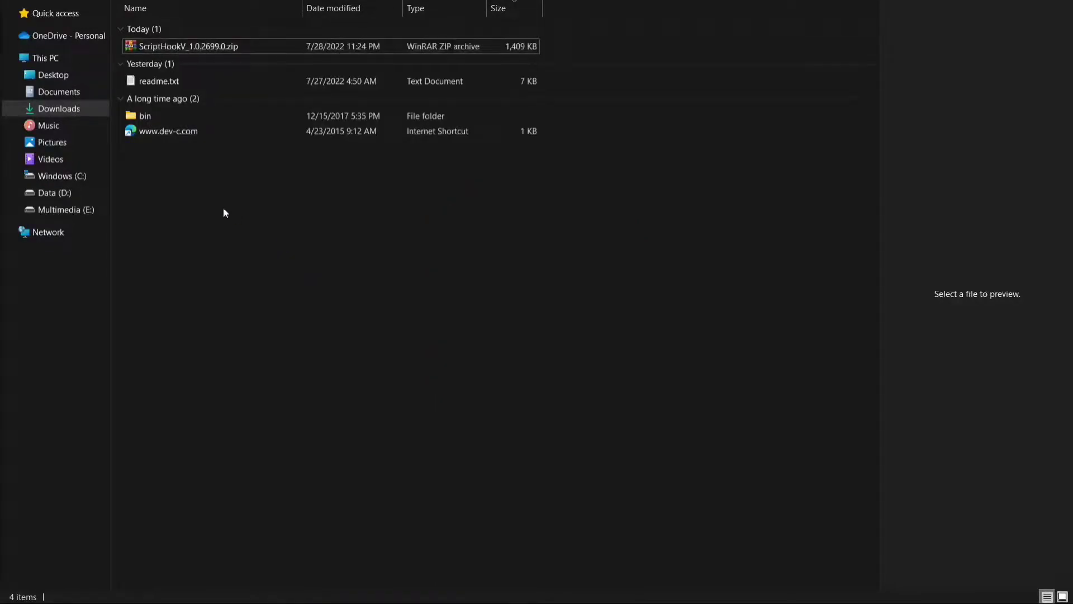
# Step: Move dinput8.dll and ScriptHookV.dll from the extracted bin folder into the GTAV game folder on the Multimedia (E:) drive
pyautogui.doubleClick(152, 117)
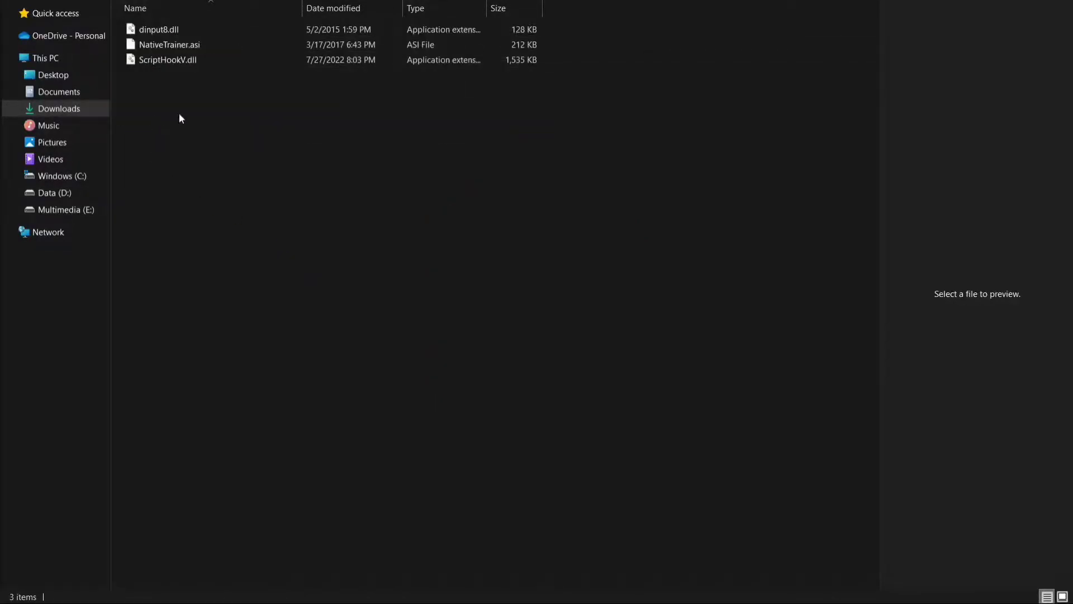
pyautogui.click(159, 28)
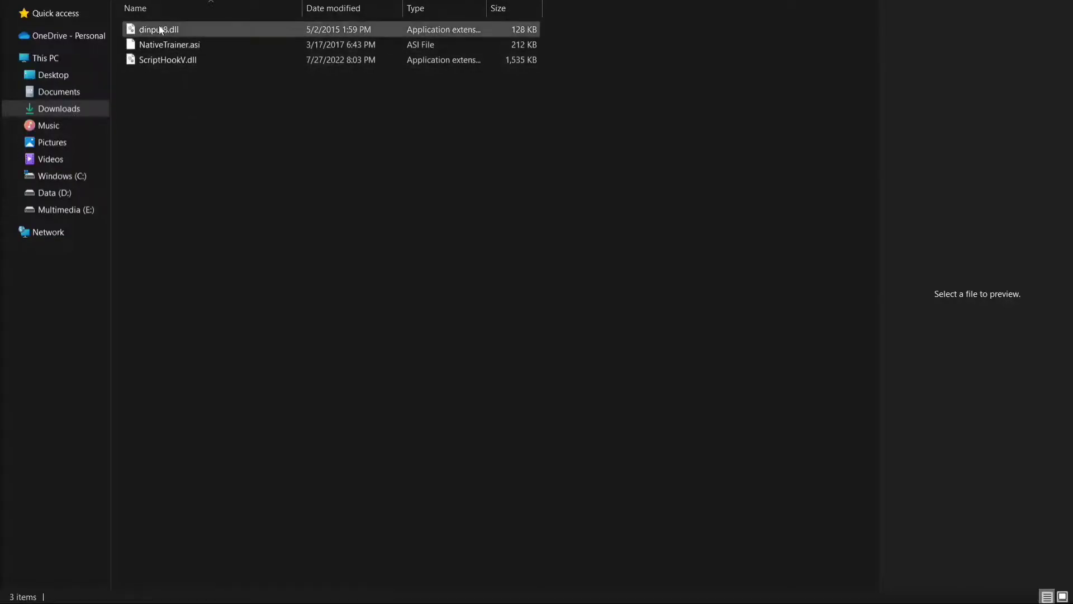
pyautogui.keyDown('ctrl'); pyautogui.click(174, 61); pyautogui.keyUp('ctrl')
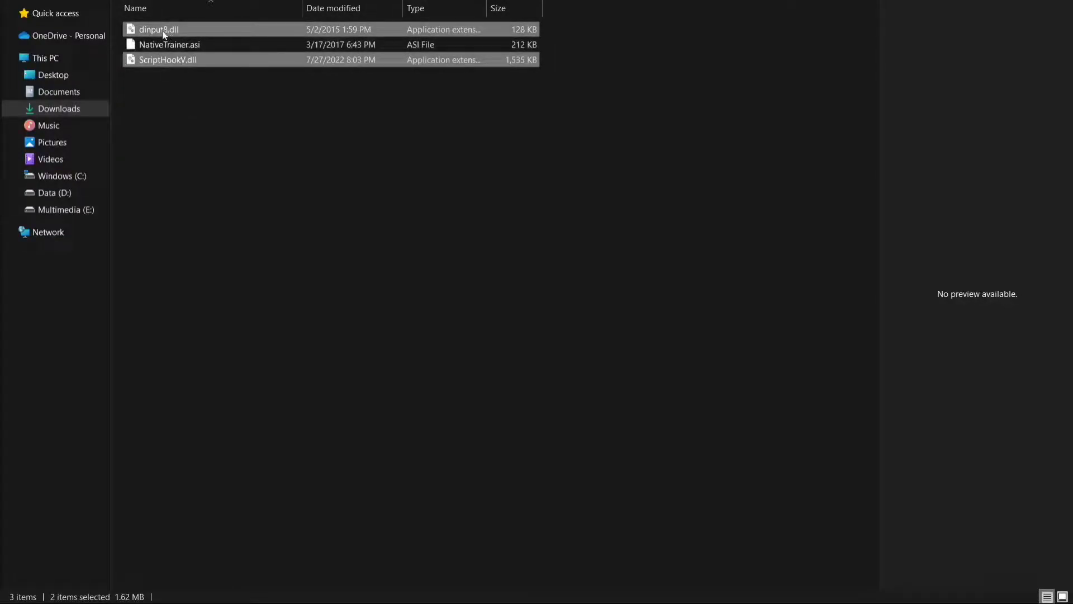
pyautogui.rightClick(166, 32)
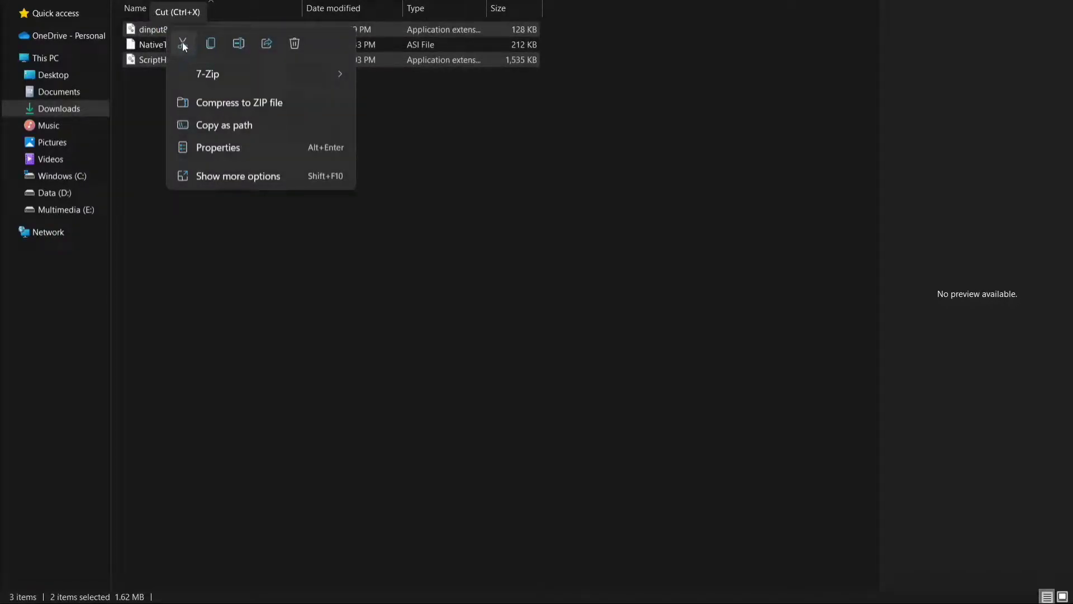
pyautogui.click(183, 43)
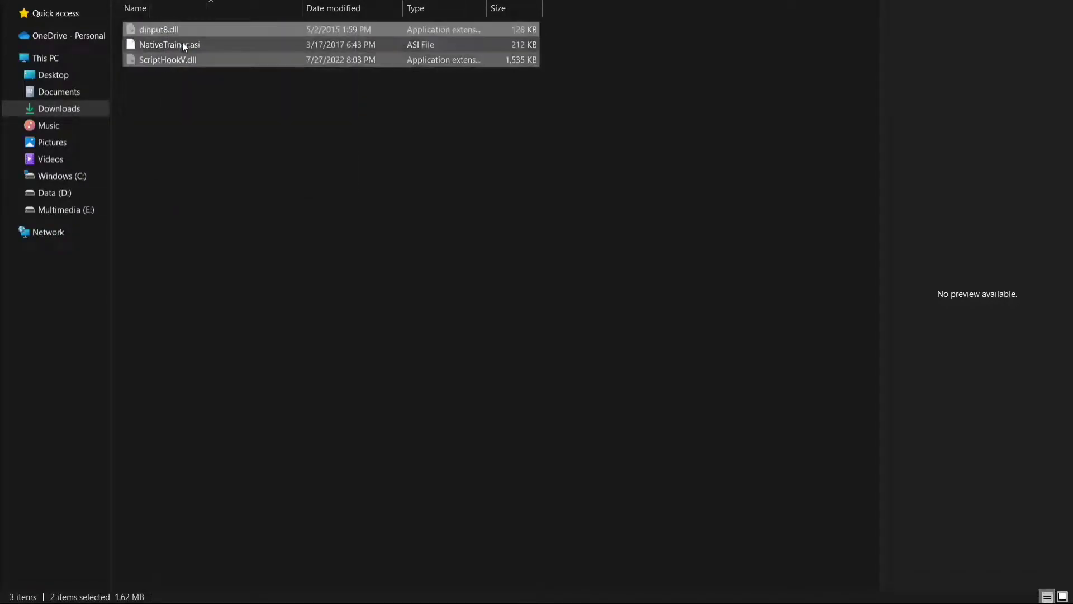
pyautogui.click(66, 209)
pyautogui.doubleClick(144, 60)
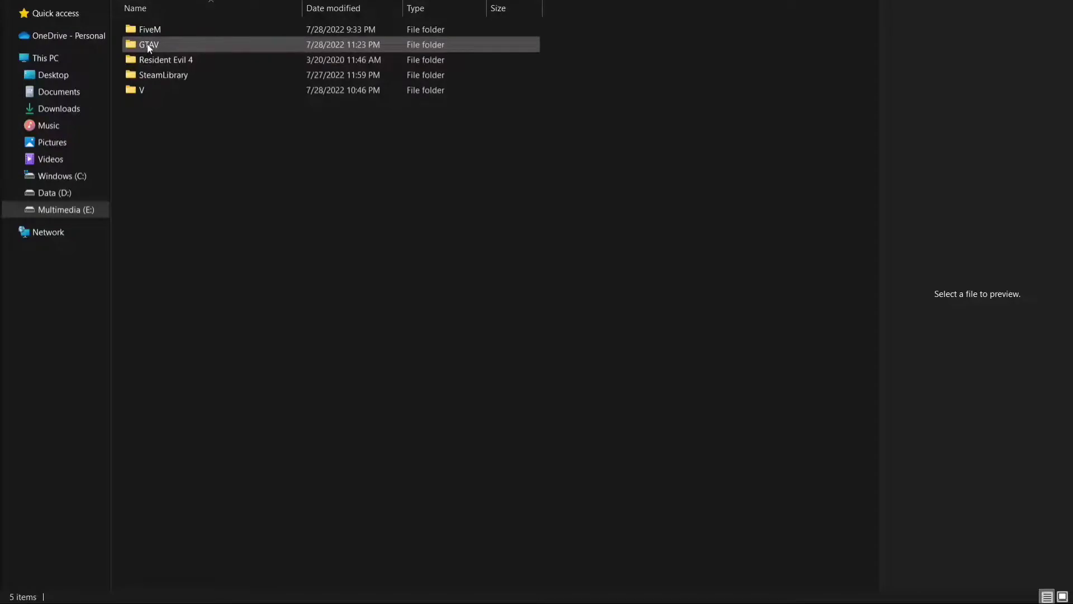
pyautogui.doubleClick(148, 45)
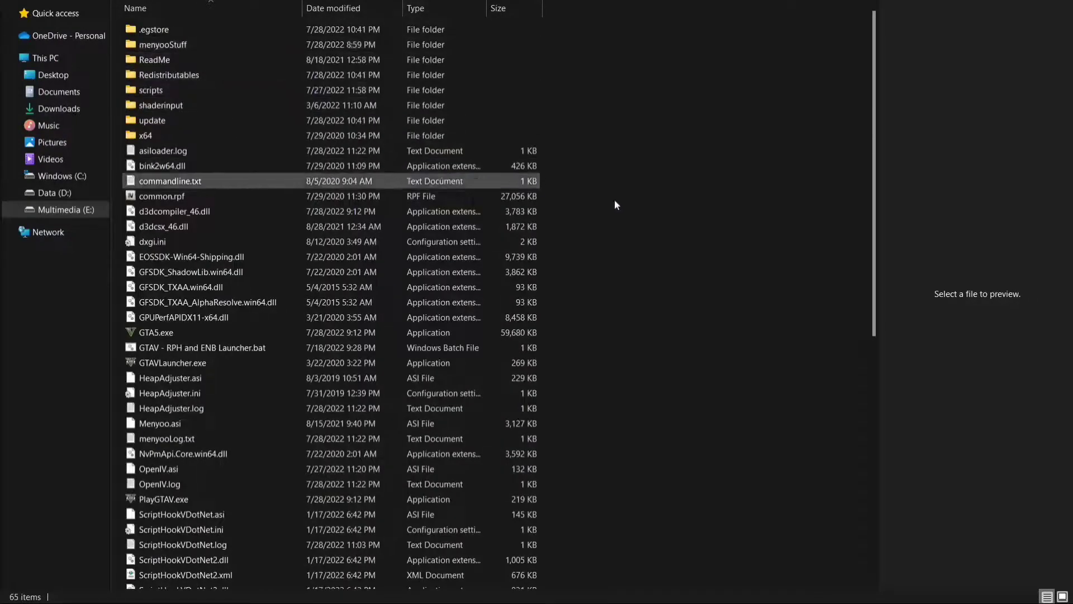
pyautogui.rightClick(596, 227)
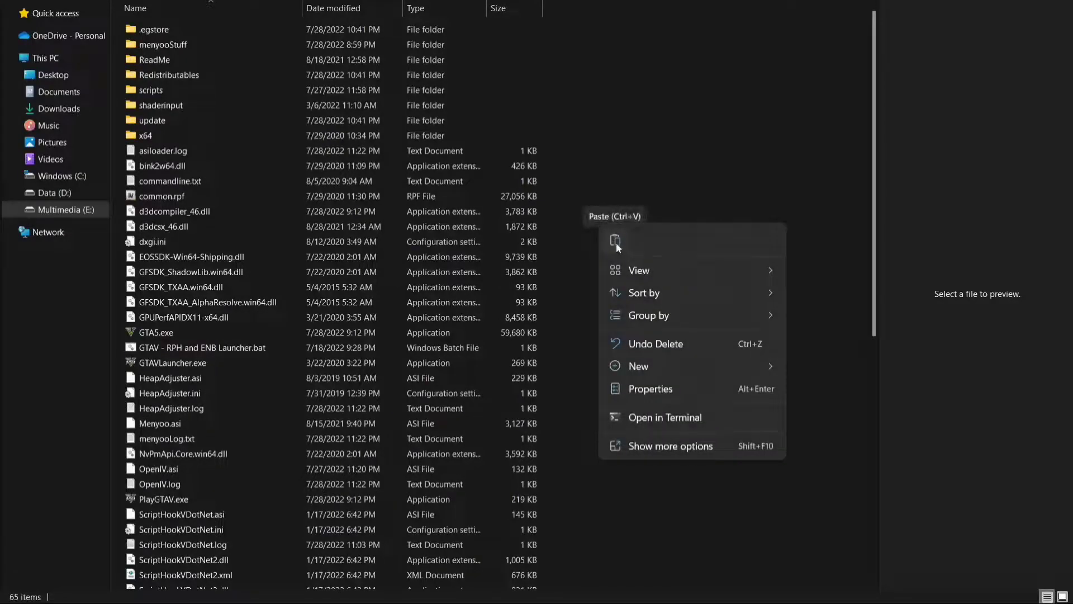
pyautogui.click(616, 243)
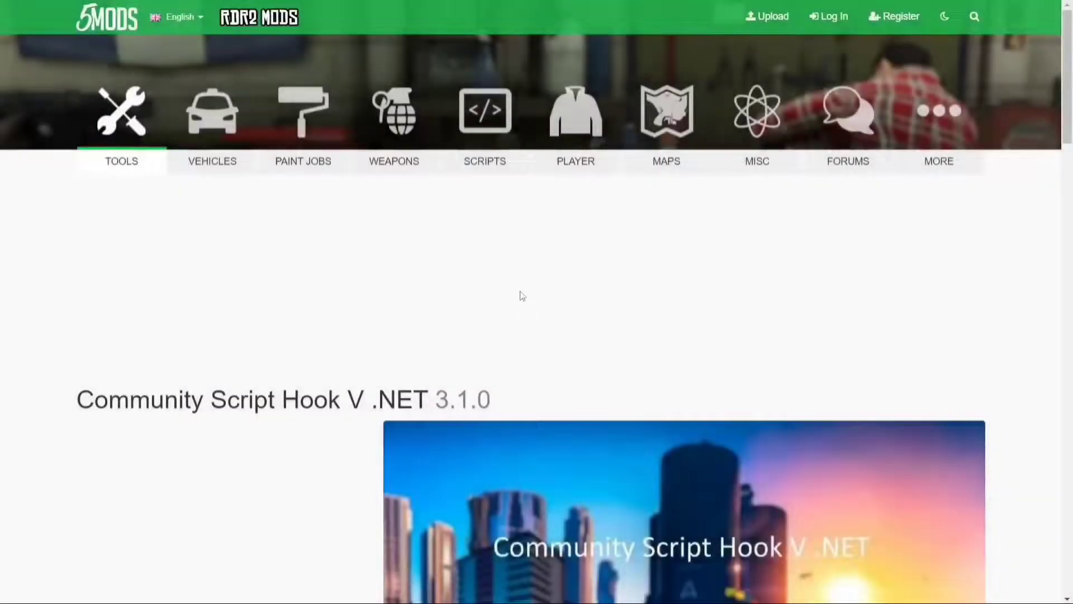
# Step: Go from the Community Script Hook V .NET mod page to its GitHub releases download page
pyautogui.scroll(-3, 522, 295)
pyautogui.scroll(-3, 521, 294)
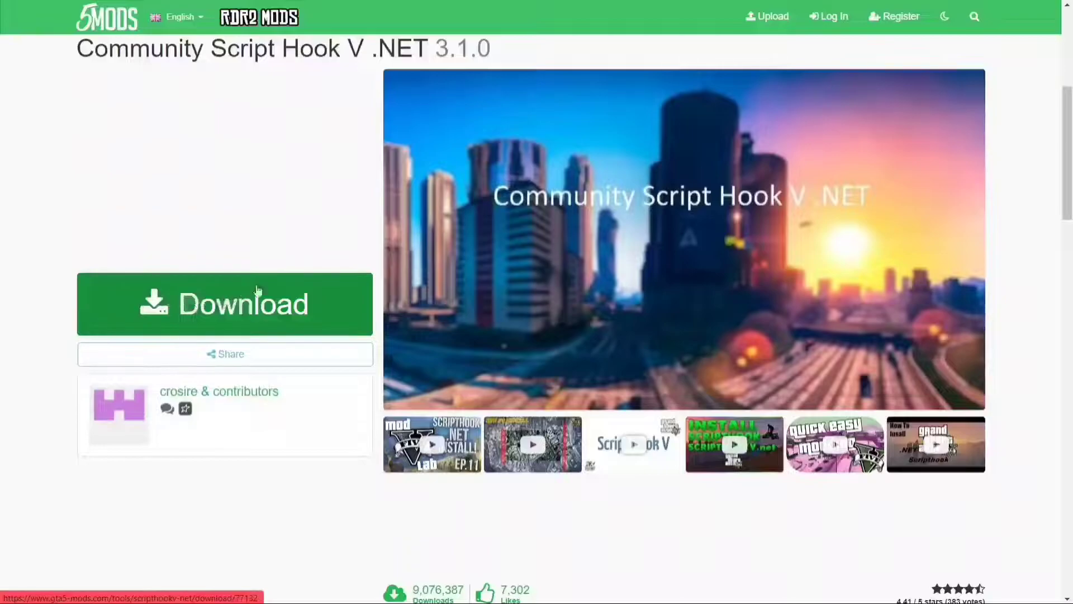
pyautogui.scroll(1, 129, 139)
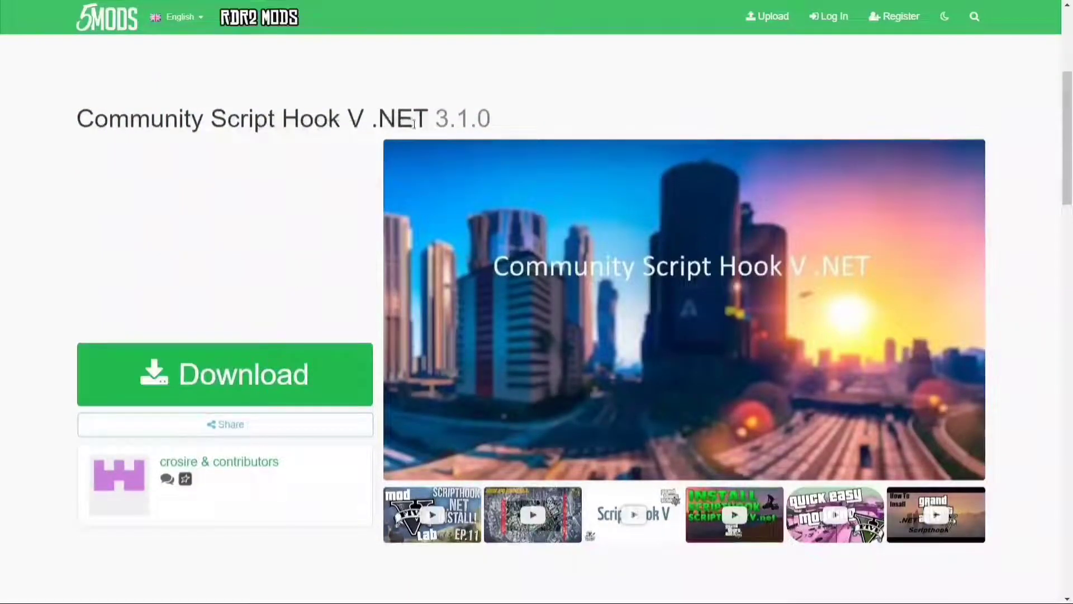
pyautogui.click(203, 370)
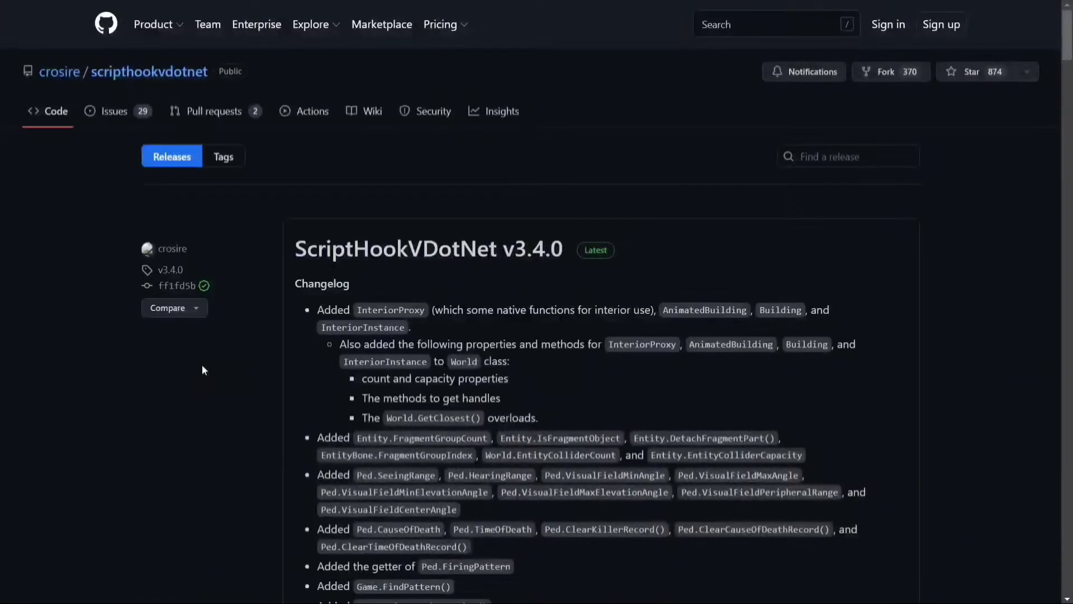
# Step: Look through the ScriptHookVDotNet releases and download ScriptHookVDotNet.zip from the assets of the v3.4.0 release
pyautogui.scroll(-7, 397, 272)
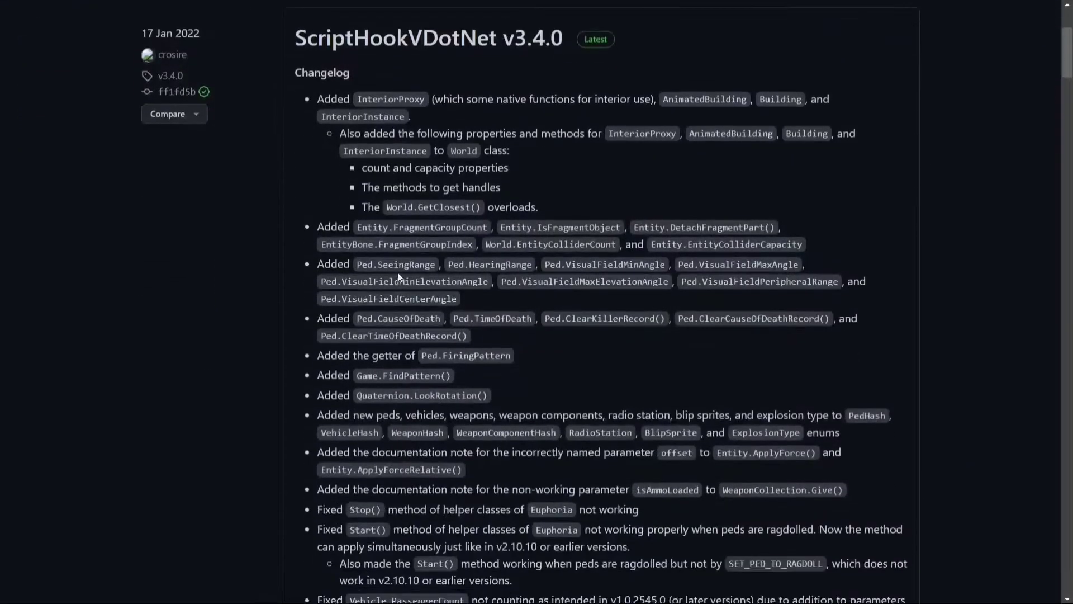
pyautogui.scroll(4, 343, 189)
pyautogui.scroll(-20, 503, 364)
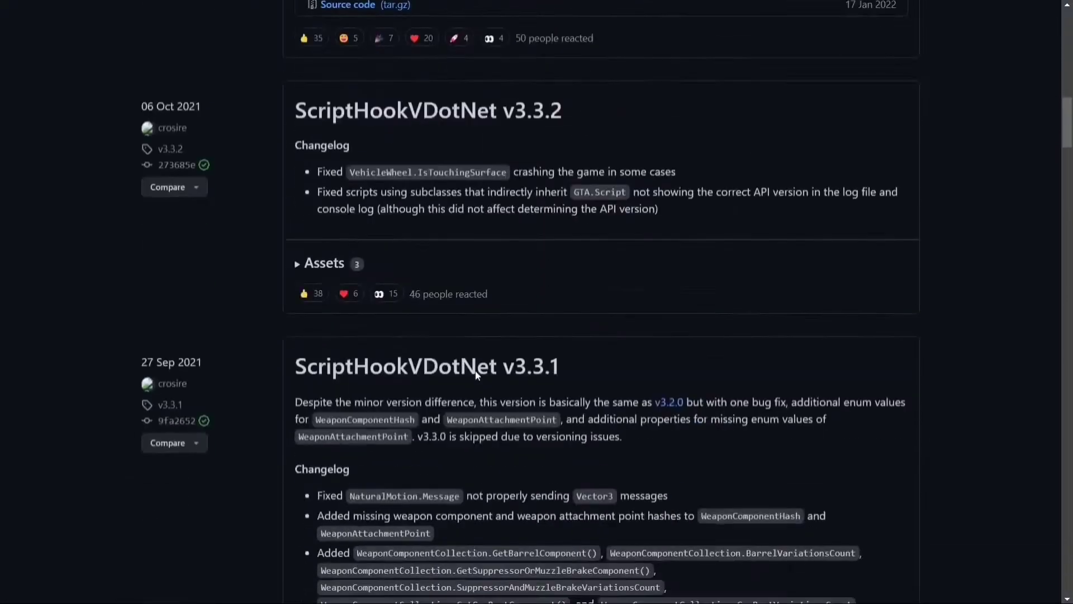
pyautogui.scroll(-8, 475, 373)
pyautogui.scroll(17, 474, 373)
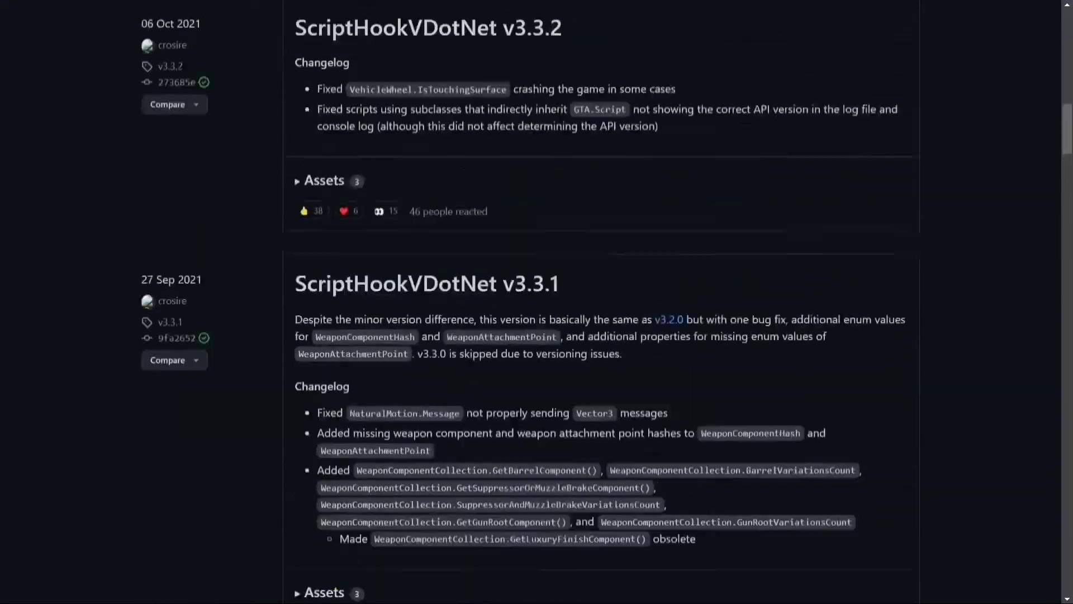
pyautogui.scroll(15, 408, 302)
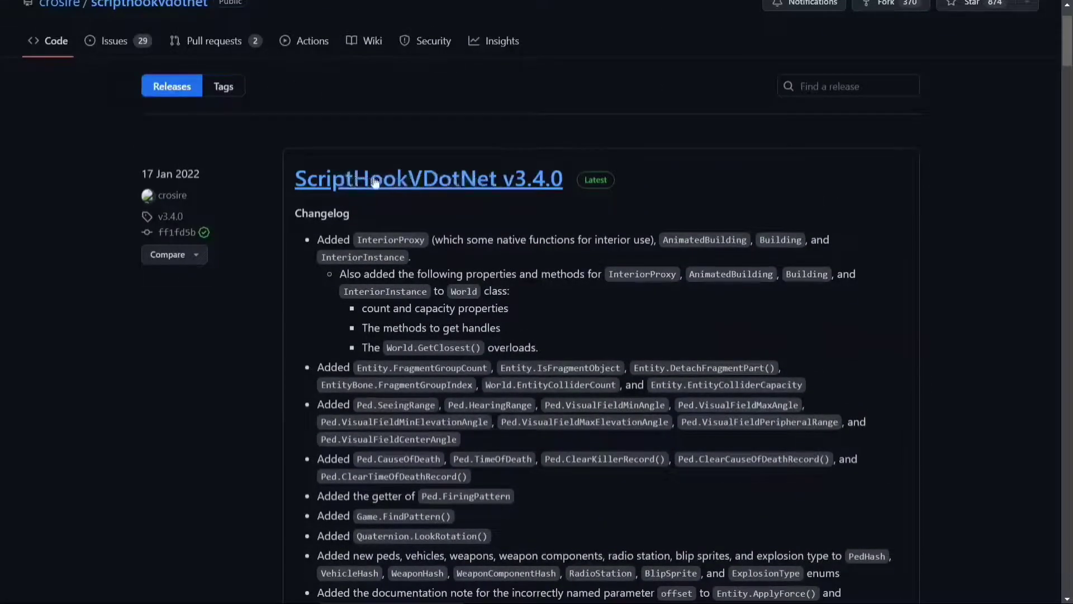
pyautogui.scroll(-9, 411, 422)
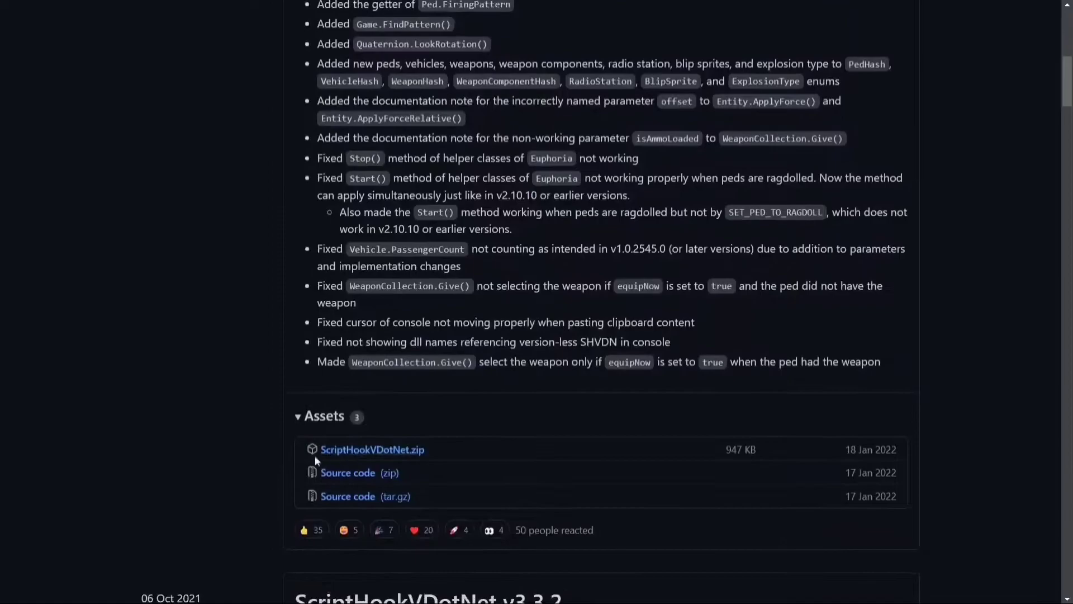
pyautogui.click(370, 451)
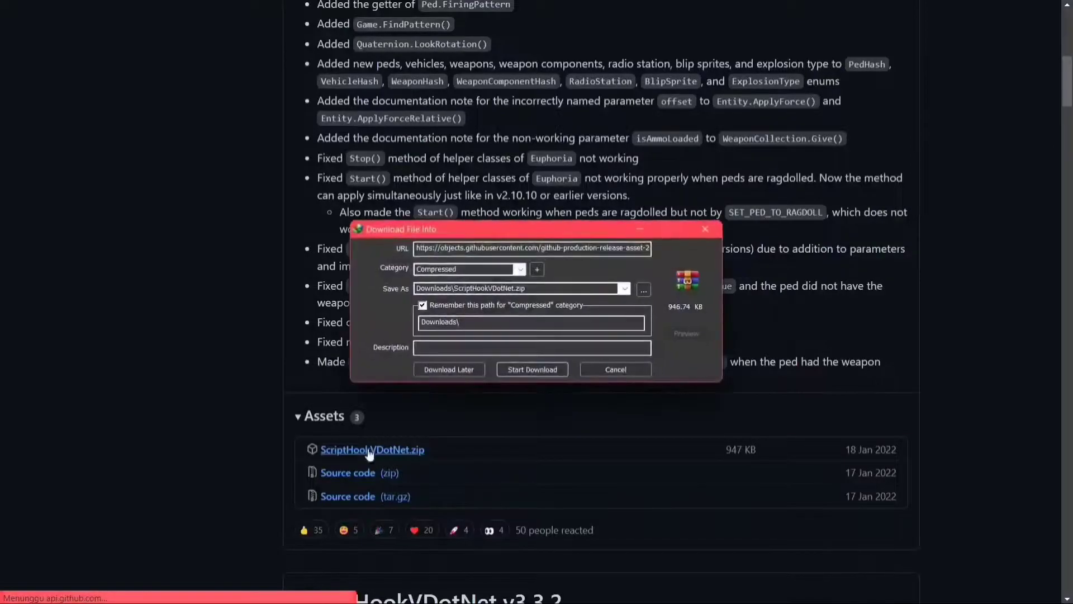
pyautogui.click(527, 369)
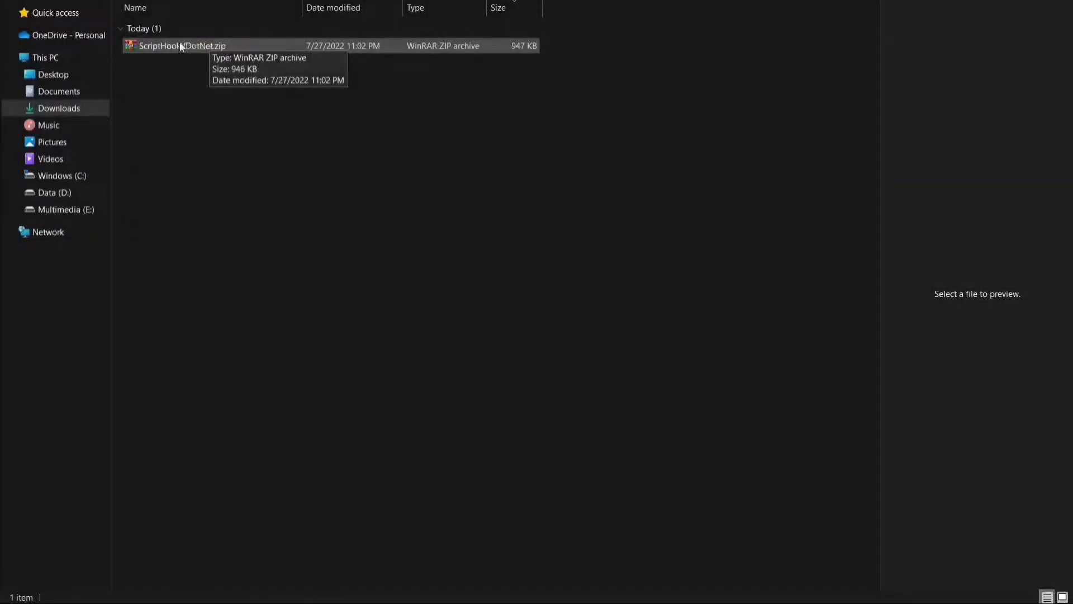
# Step: Extract ScriptHookVDotNet.zip directly into the Downloads folder with WinRAR
pyautogui.rightClick(181, 47)
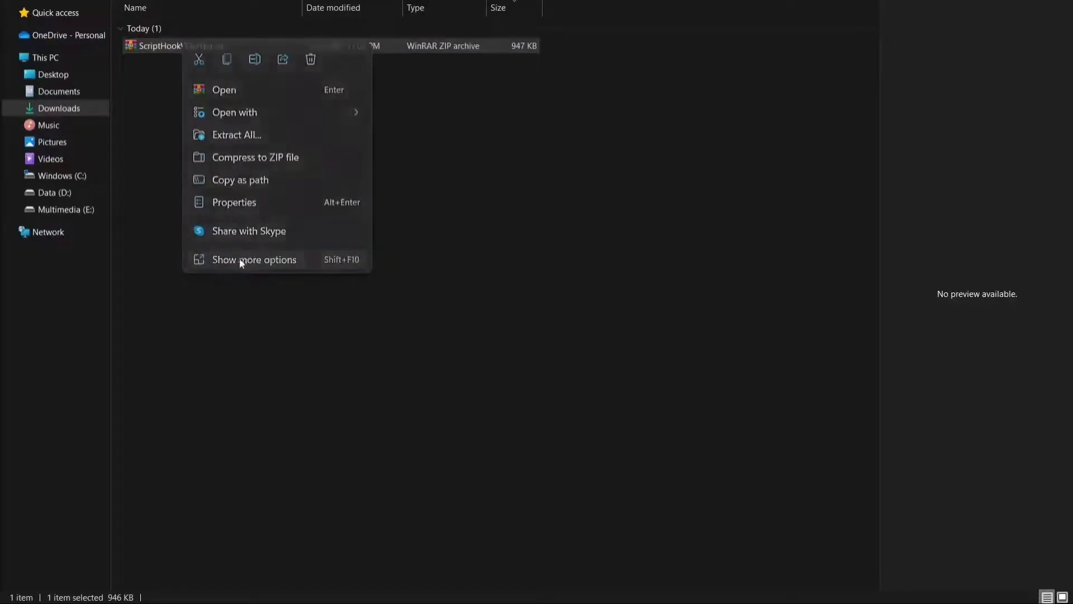
pyautogui.click(242, 262)
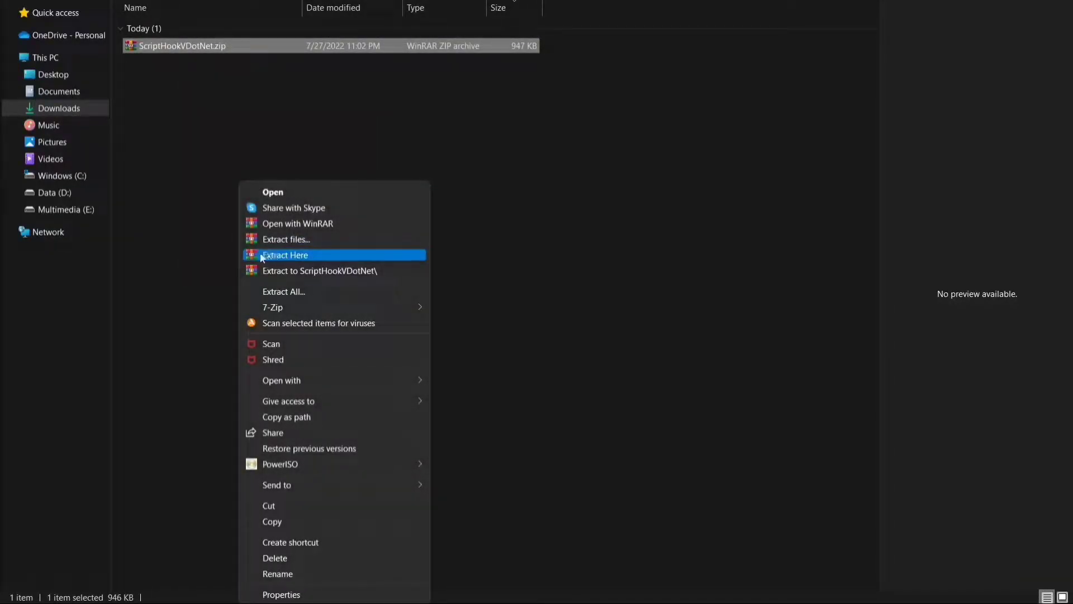
pyautogui.click(285, 256)
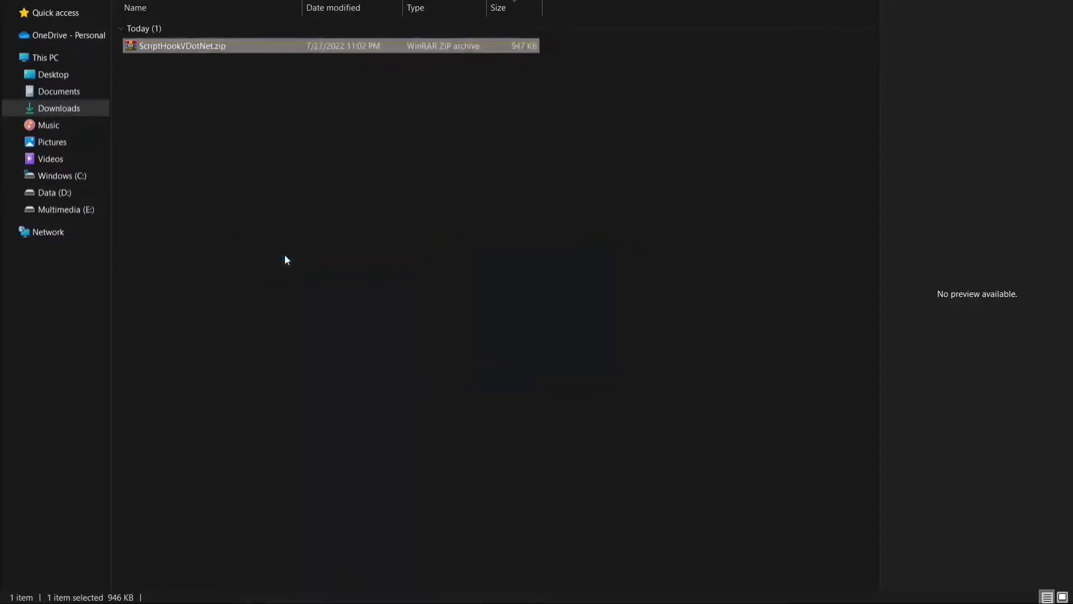
pyautogui.click(242, 252)
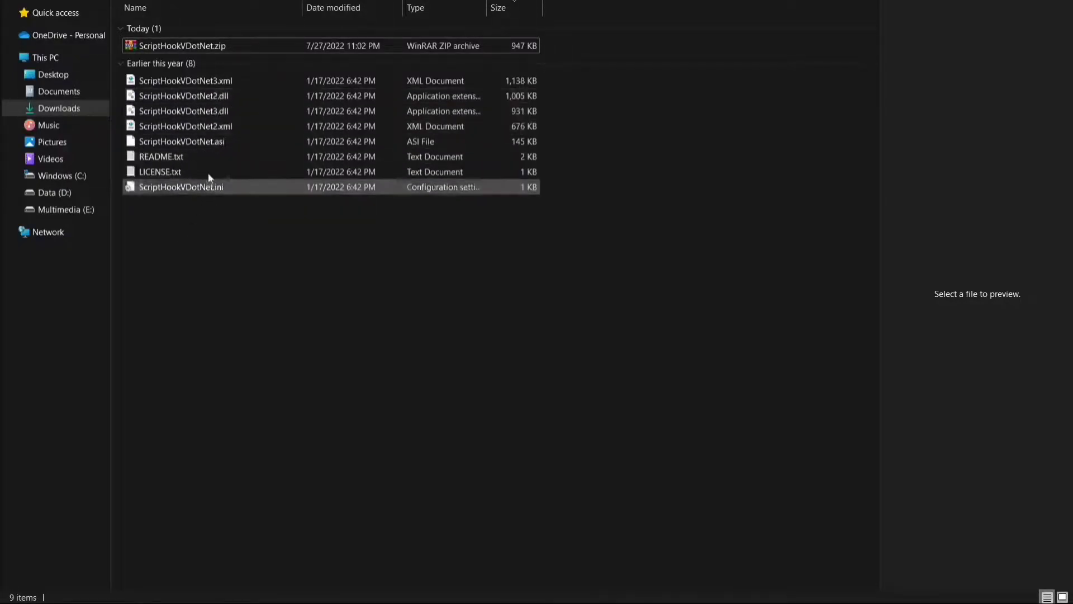
# Step: Move the six extracted ScriptHookVDotNet .ini, .asi, .dll and .xml files from Downloads into the GTAV game folder on Multimedia (E:), leaving out README.txt and LICENSE.txt
pyautogui.click(190, 190)
pyautogui.keyDown('ctrl'); pyautogui.click(188, 142); pyautogui.keyUp('ctrl')
pyautogui.keyDown('ctrl'); pyautogui.click(185, 123); pyautogui.keyUp('ctrl')
pyautogui.keyDown('ctrl'); pyautogui.click(185, 110); pyautogui.keyUp('ctrl')
pyautogui.keyDown('ctrl'); pyautogui.click(184, 95); pyautogui.keyUp('ctrl')
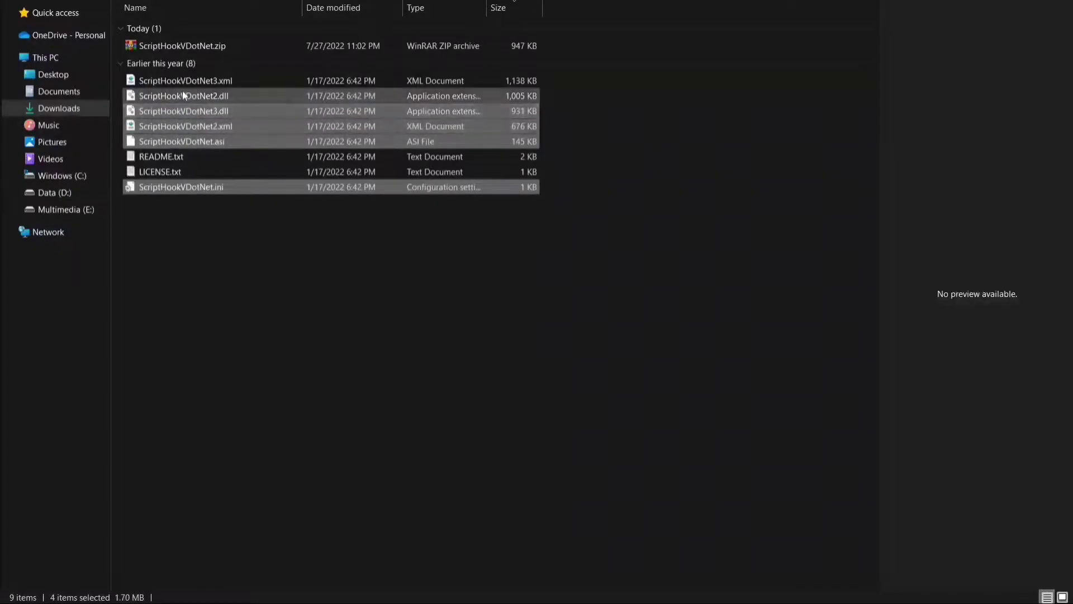
pyautogui.keyDown('ctrl'); pyautogui.click(183, 80); pyautogui.keyUp('ctrl')
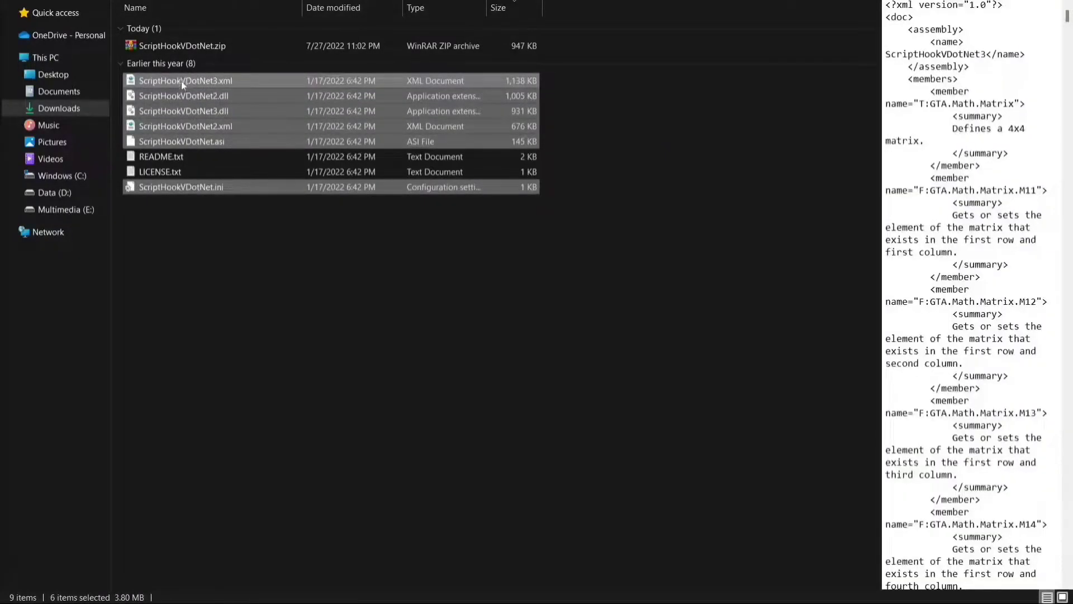
pyautogui.rightClick(197, 116)
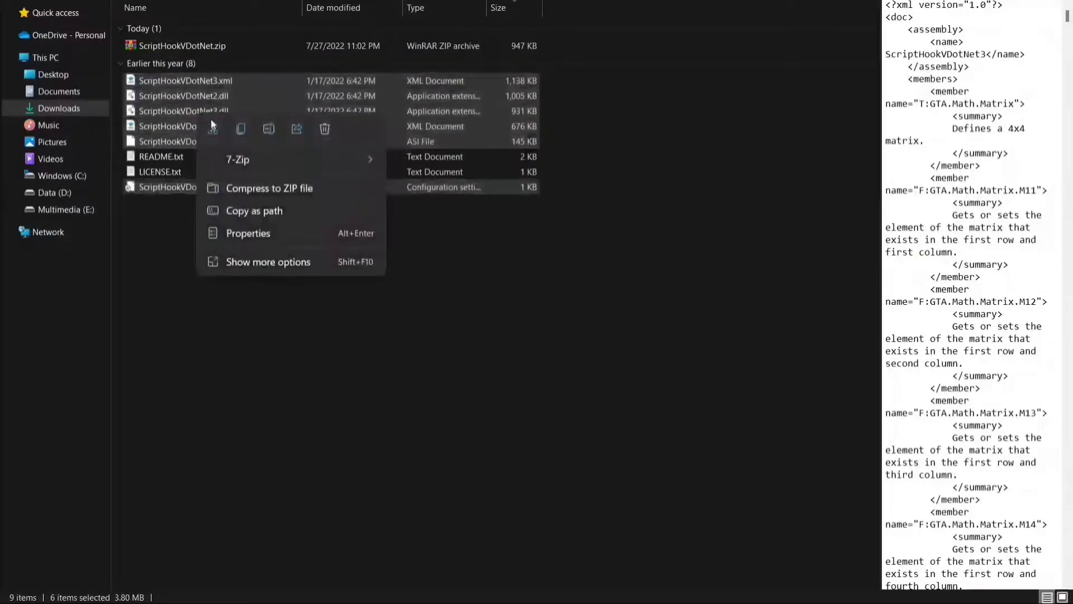
pyautogui.click(213, 129)
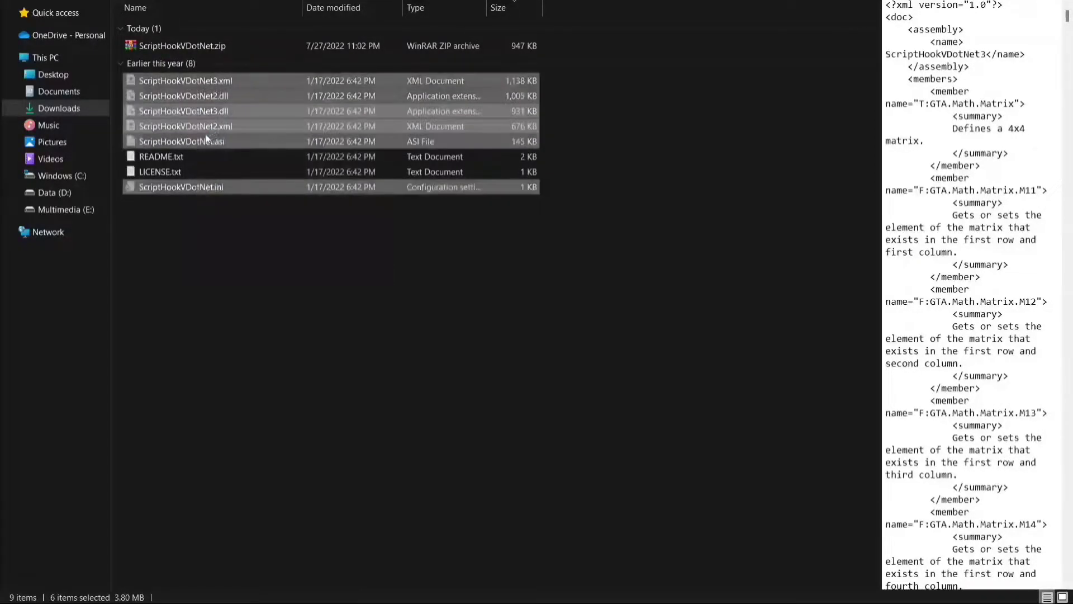
pyautogui.click(71, 211)
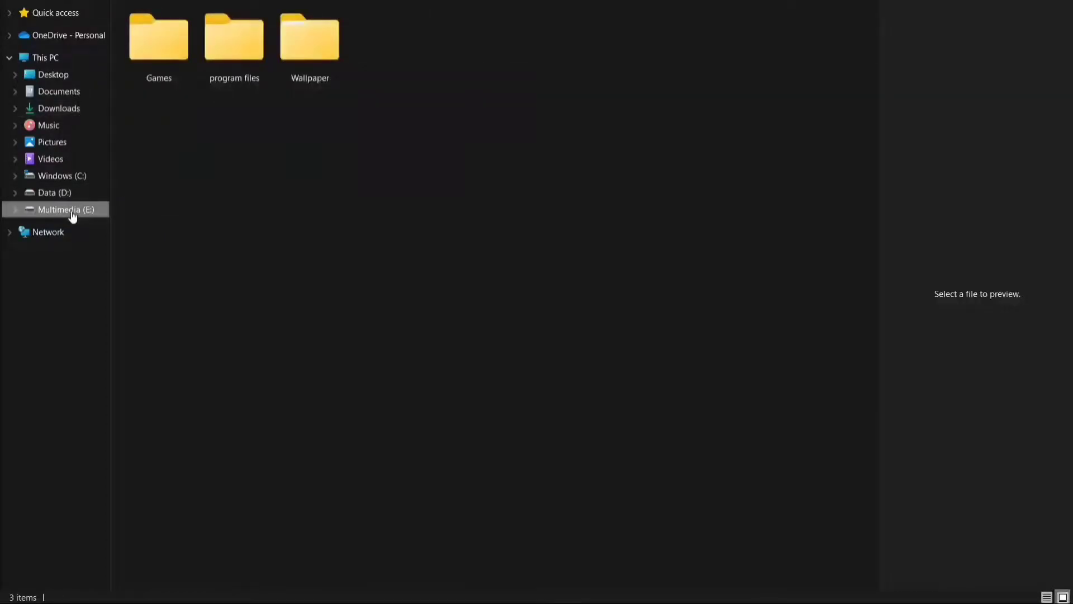
pyautogui.doubleClick(162, 62)
pyautogui.doubleClick(162, 51)
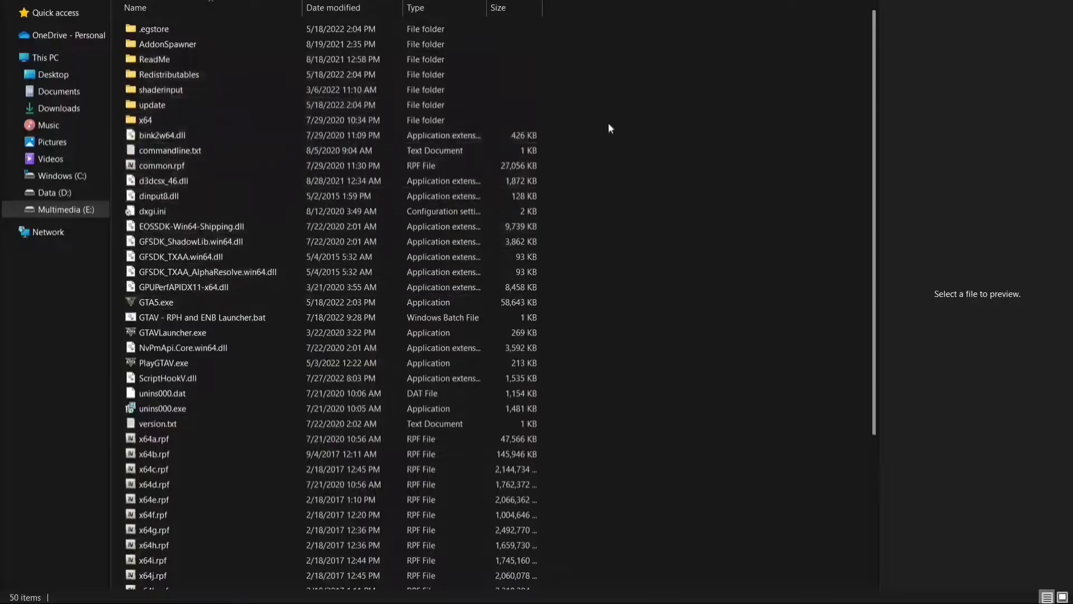
pyautogui.rightClick(614, 208)
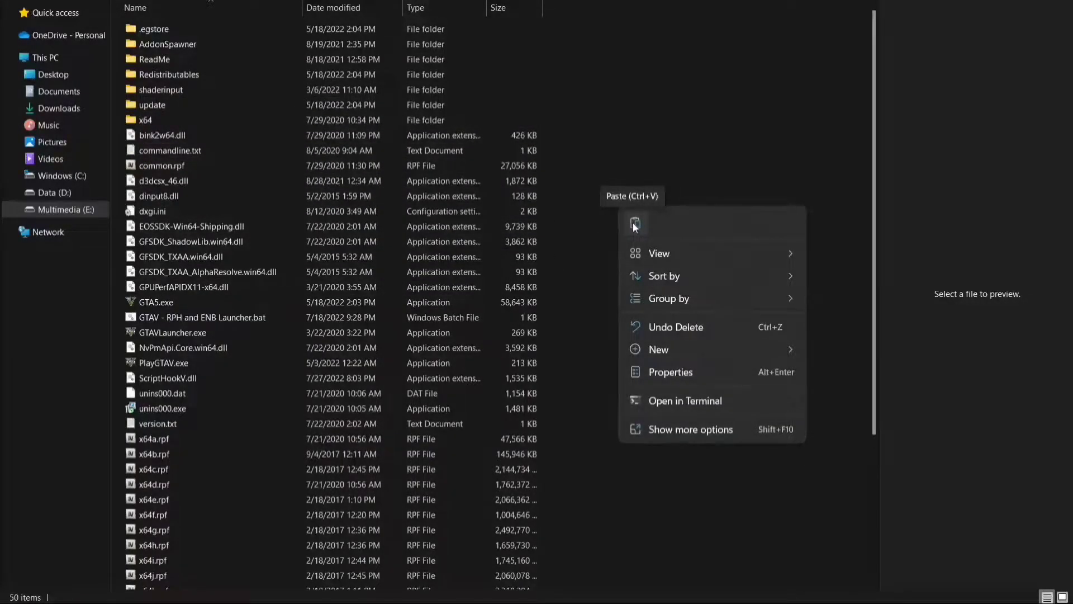
pyautogui.click(635, 224)
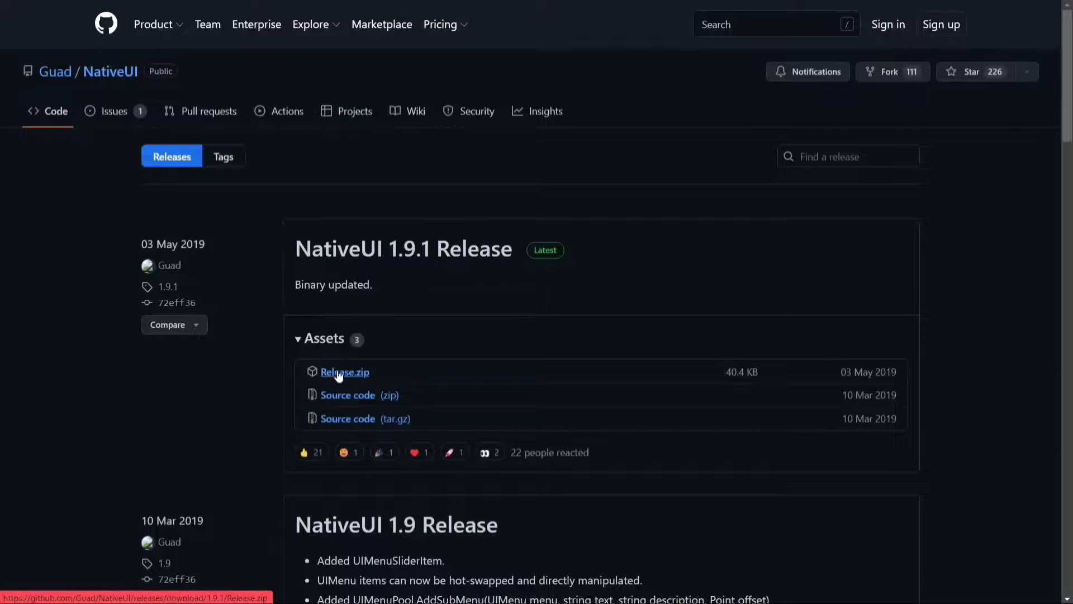
# Step: Download Release.zip of NativeUI 1.9.1 from its GitHub releases and extract it directly into the Downloads folder with WinRAR
pyautogui.click(339, 372)
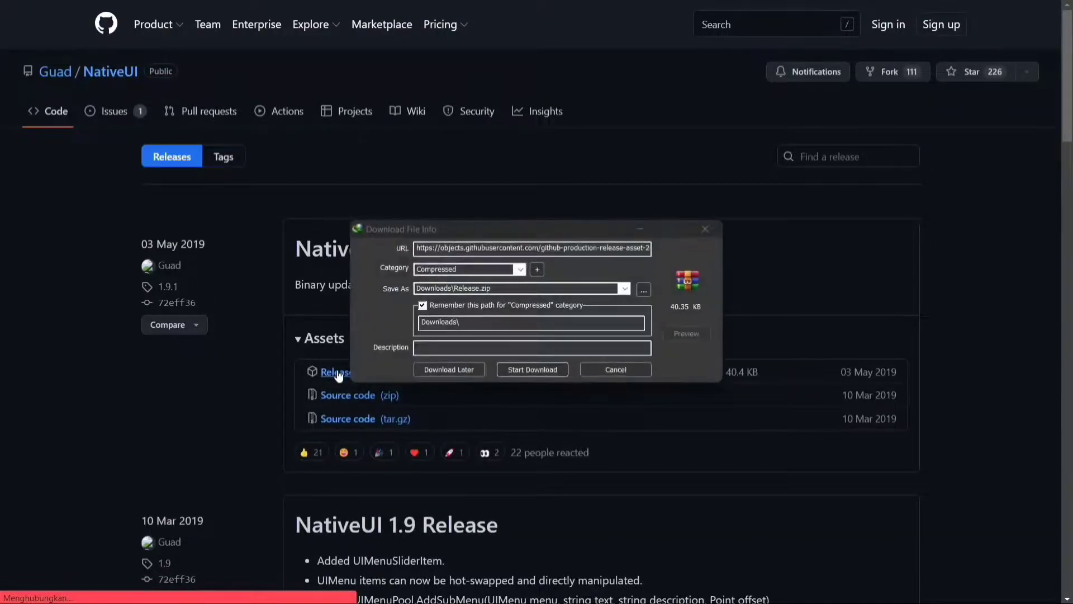
pyautogui.click(521, 369)
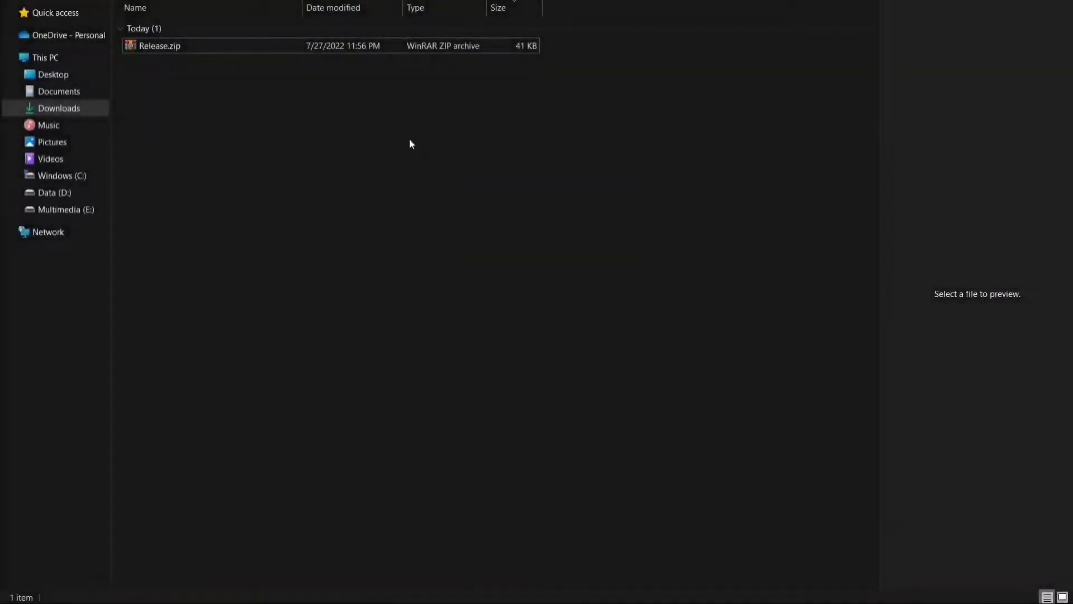
pyautogui.rightClick(176, 43)
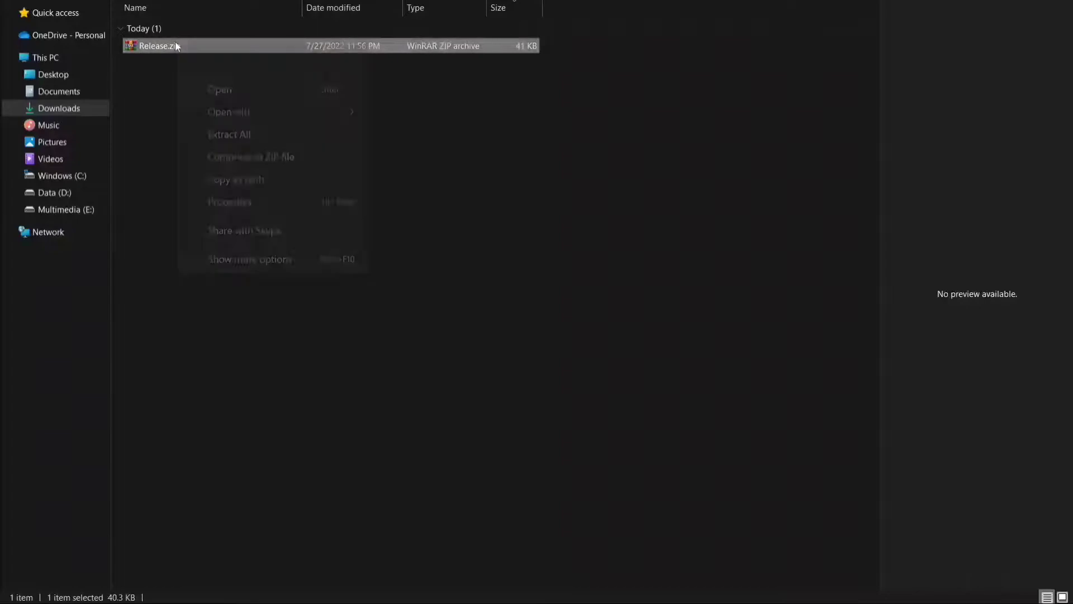
pyautogui.click(244, 259)
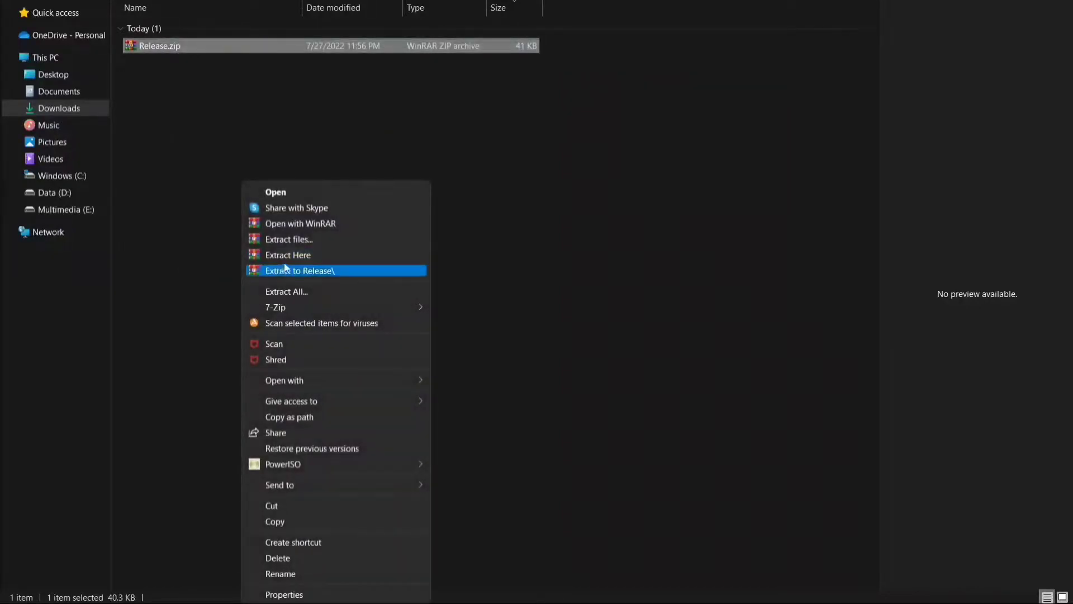
pyautogui.click(291, 257)
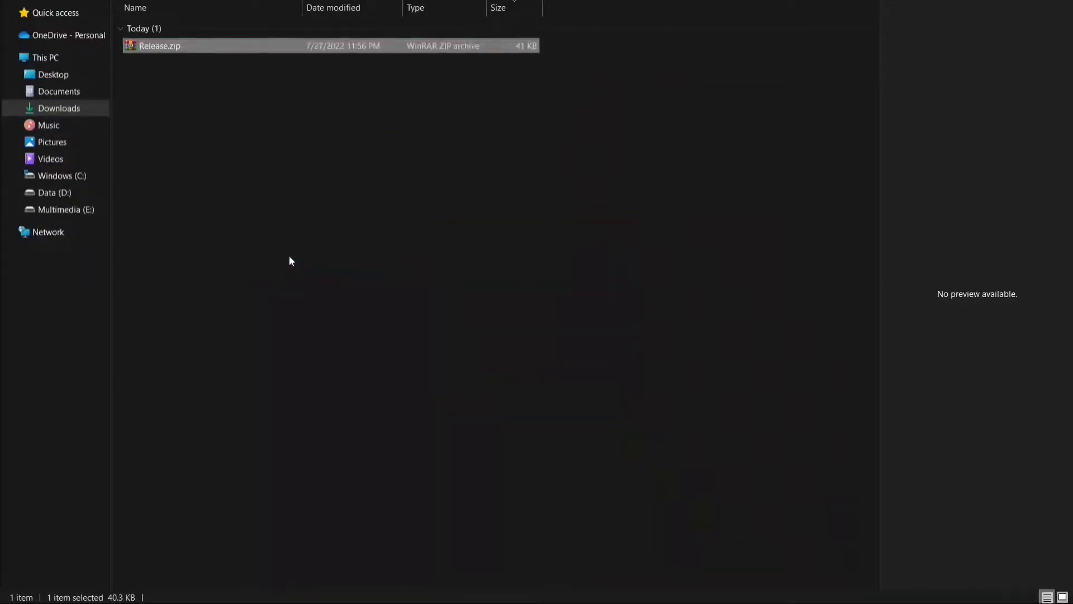
pyautogui.click(286, 254)
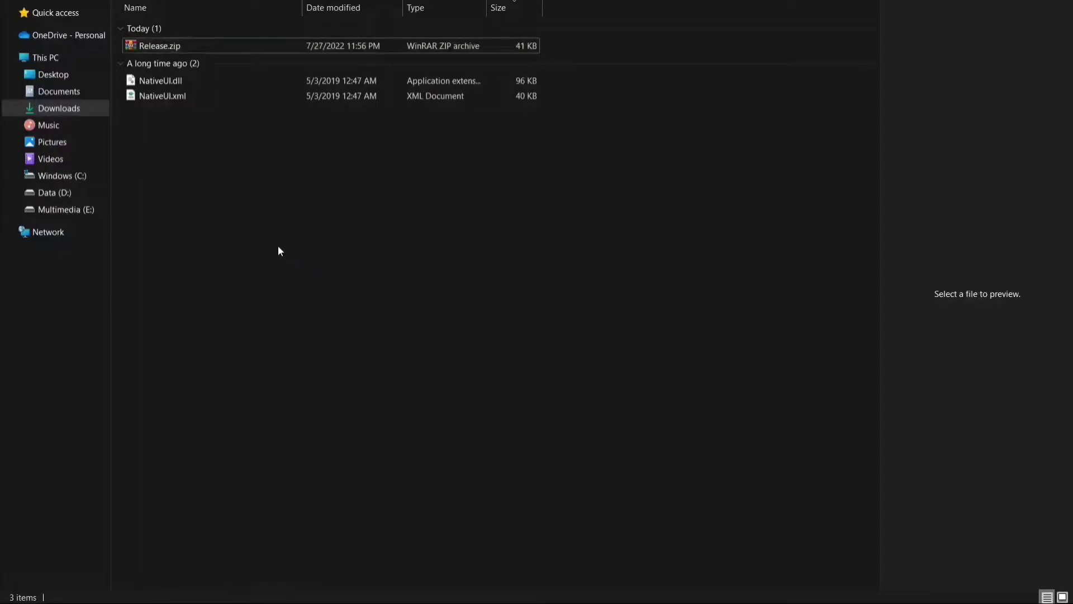
# Step: Cut NativeUI.dll and NativeUI.xml from Downloads and open the GTAV game folder under Games on the Multimedia (E:) drive
pyautogui.click(171, 97)
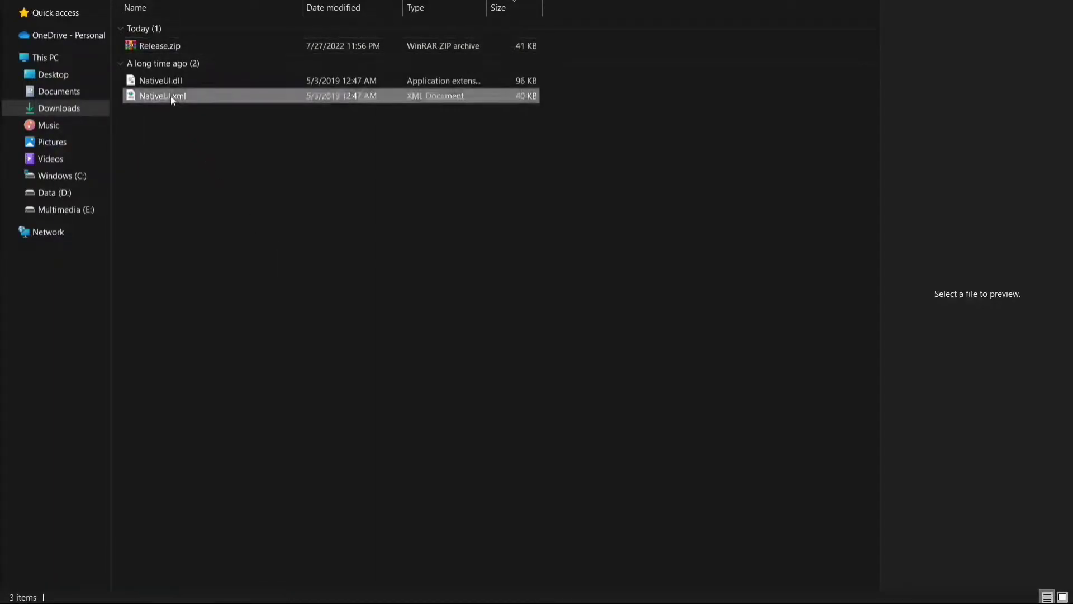
pyautogui.keyDown('shift'); pyautogui.click(159, 80); pyautogui.keyUp('shift')
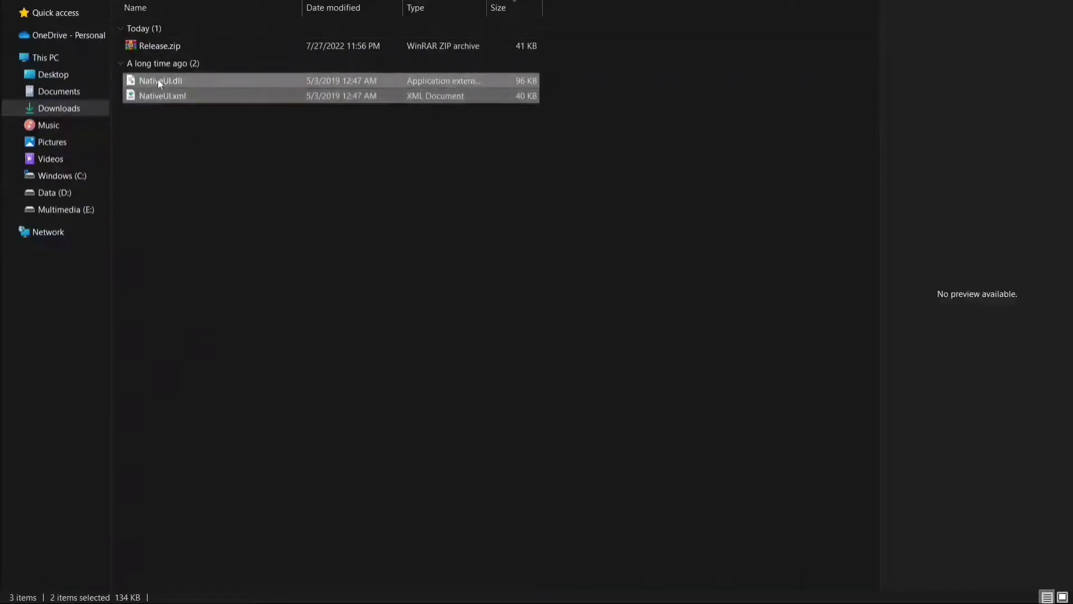
pyautogui.rightClick(159, 81)
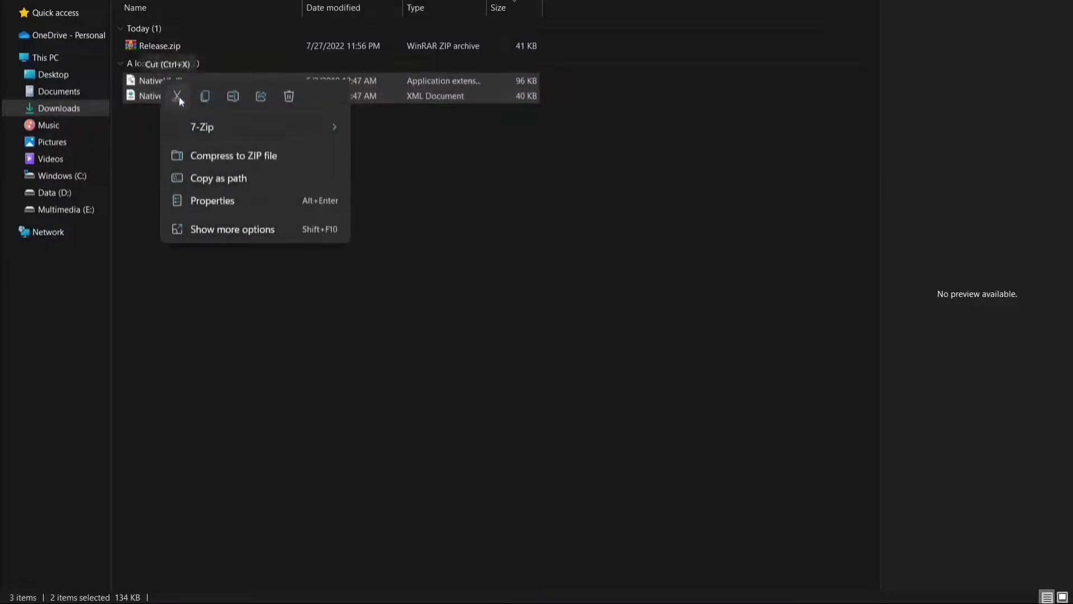
pyautogui.click(177, 96)
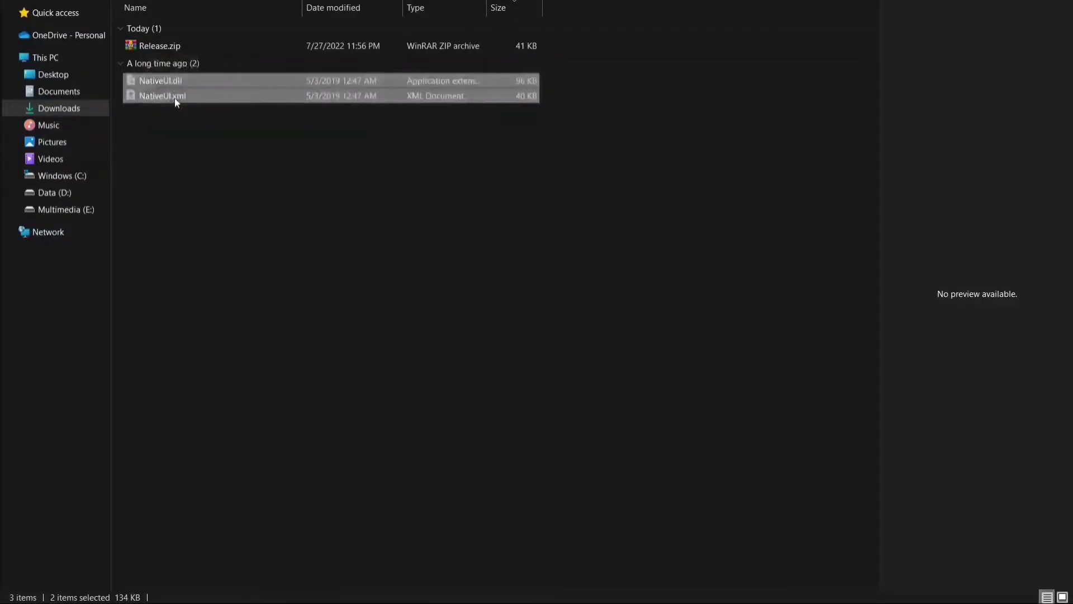
pyautogui.click(84, 211)
pyautogui.doubleClick(179, 21)
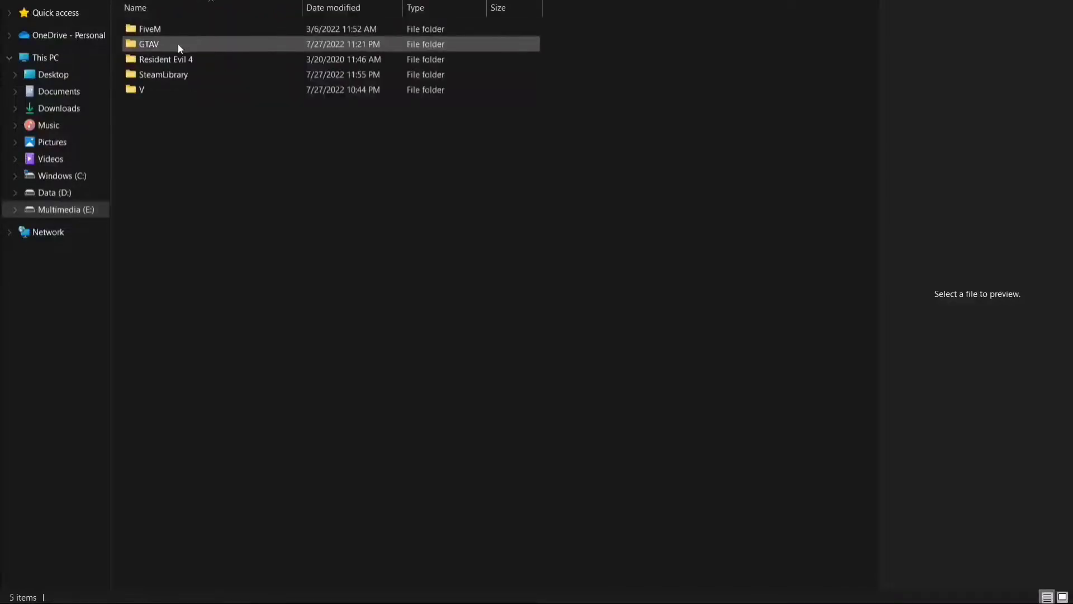
pyautogui.doubleClick(178, 43)
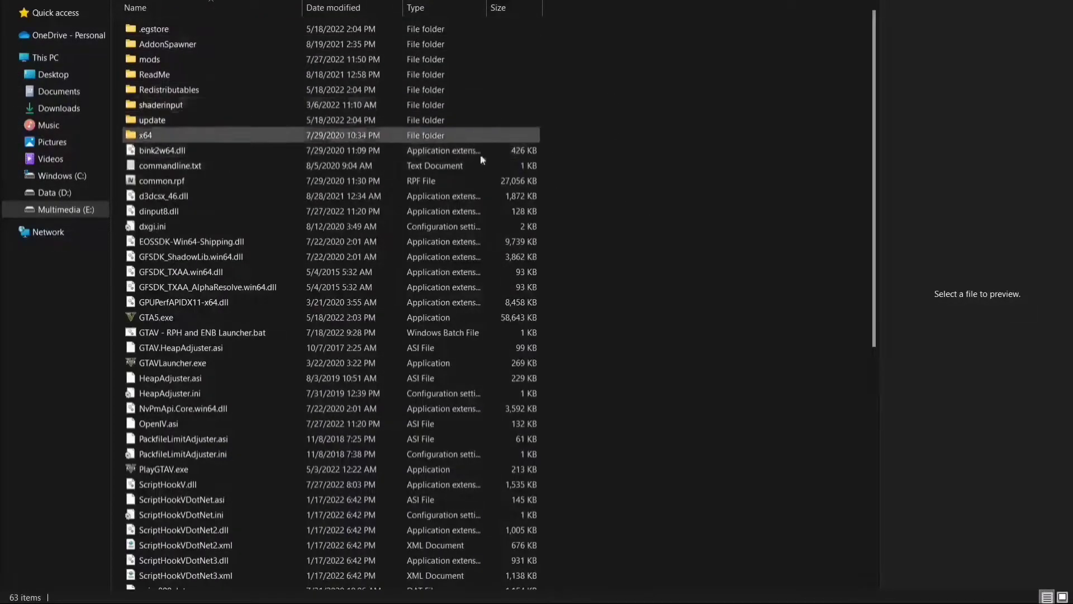
# Step: Create a new folder named scripts in the GTAV game folder
pyautogui.rightClick(586, 164)
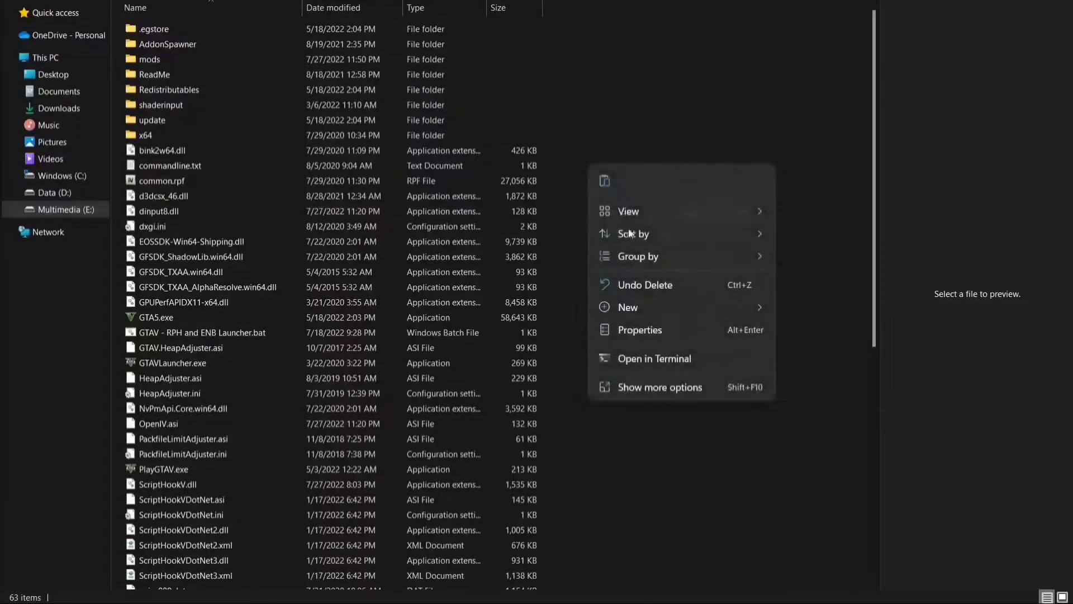
pyautogui.moveTo(612, 308)
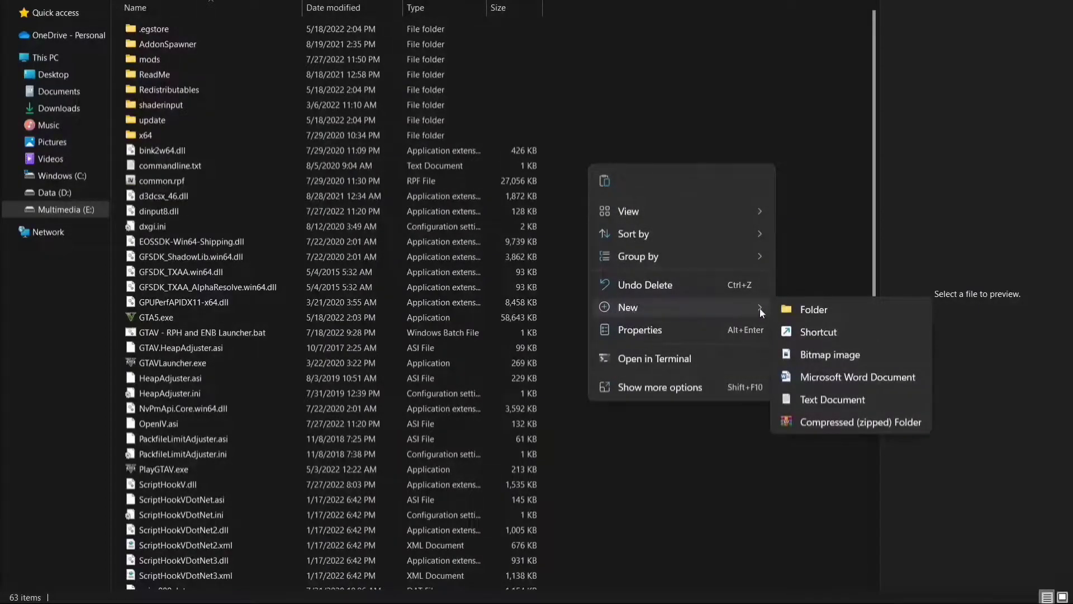
pyautogui.click(802, 309)
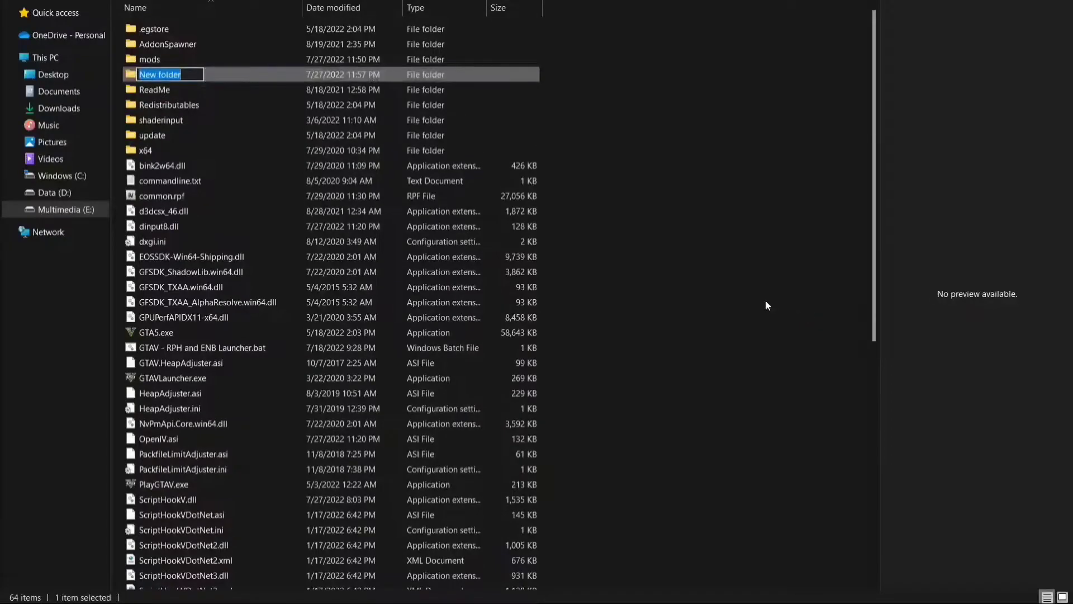
pyautogui.write('scripts')
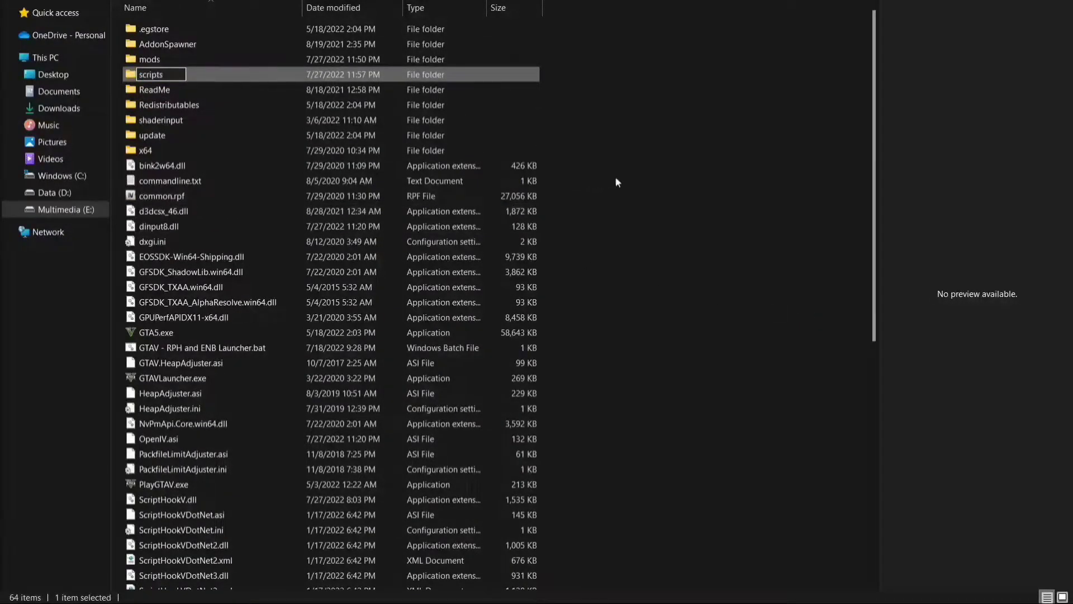
pyautogui.click(655, 182)
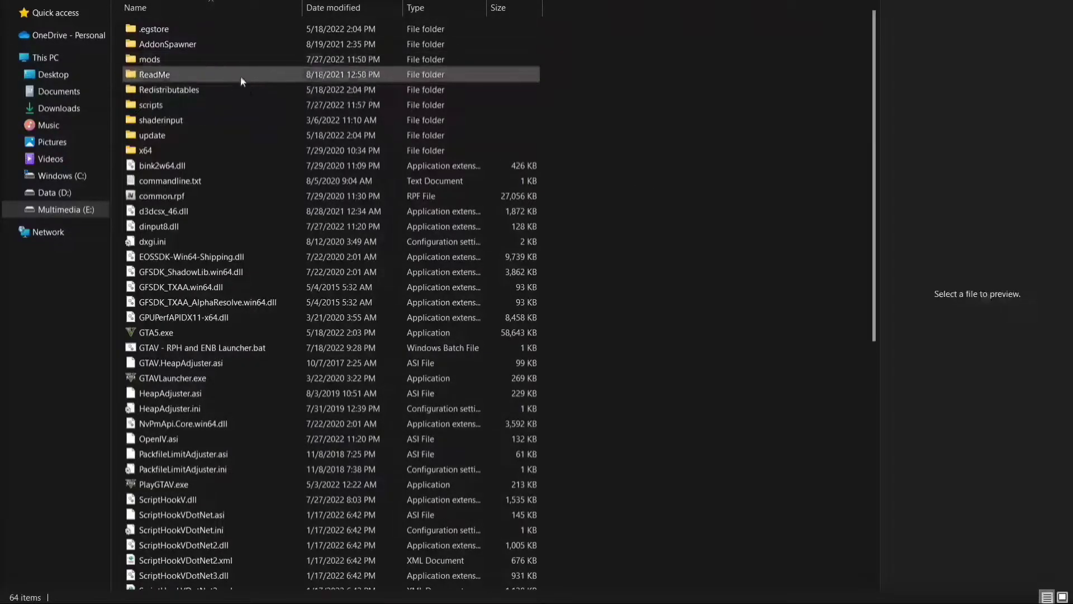
# Step: Paste the cut NativeUI.dll and NativeUI.xml into the scripts folder
pyautogui.doubleClick(158, 106)
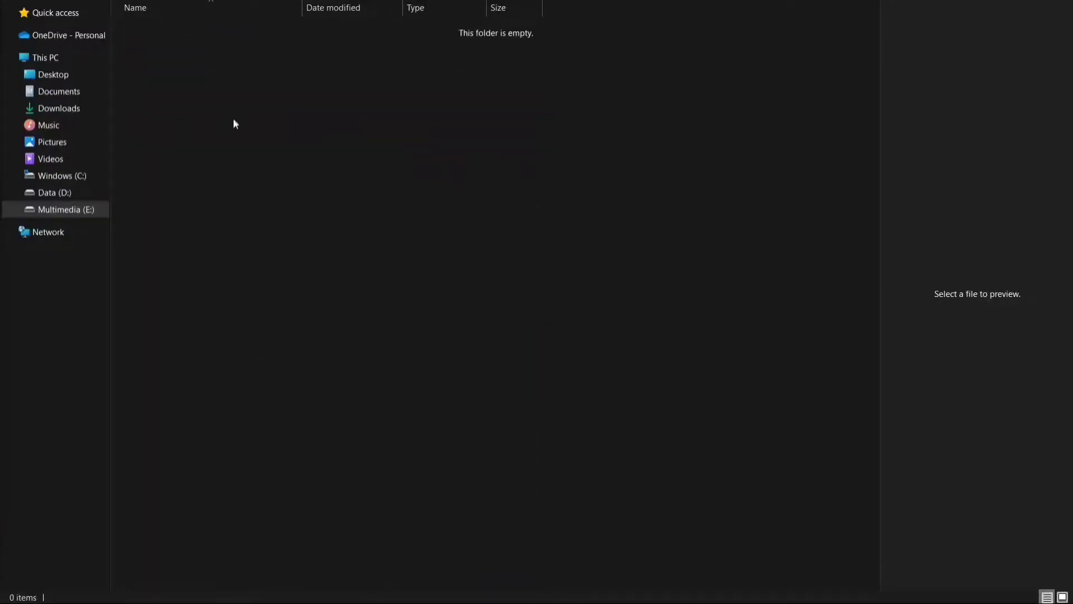
pyautogui.rightClick(241, 124)
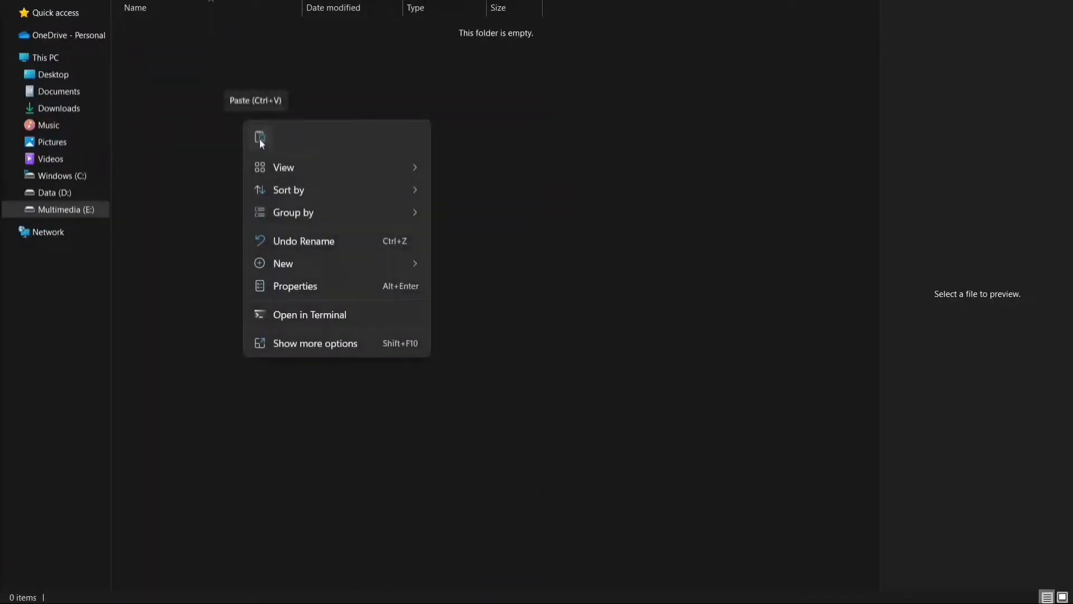
pyautogui.click(260, 137)
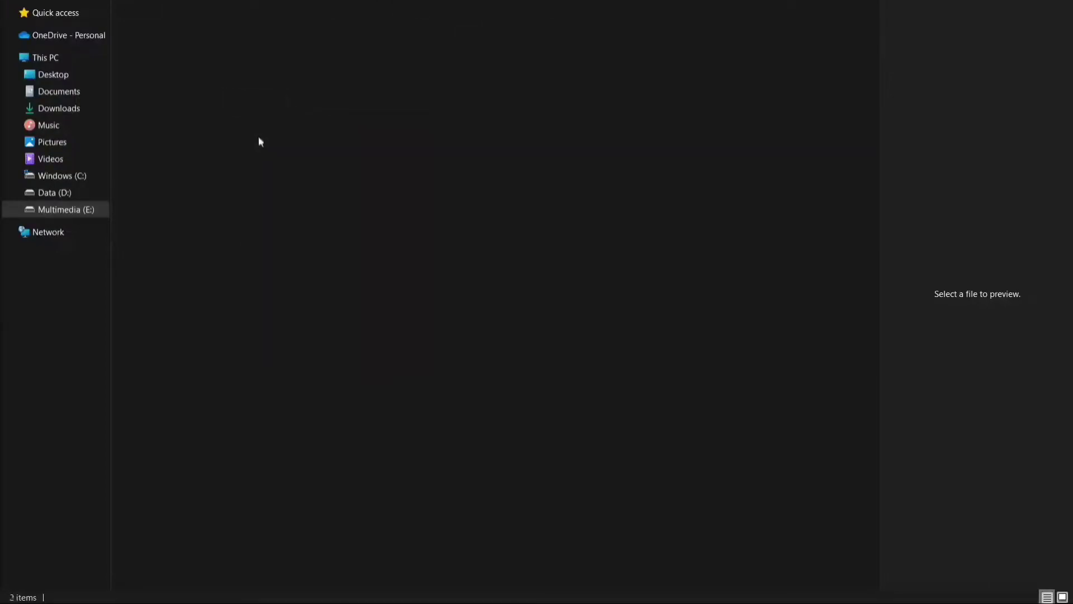
pyautogui.click(259, 138)
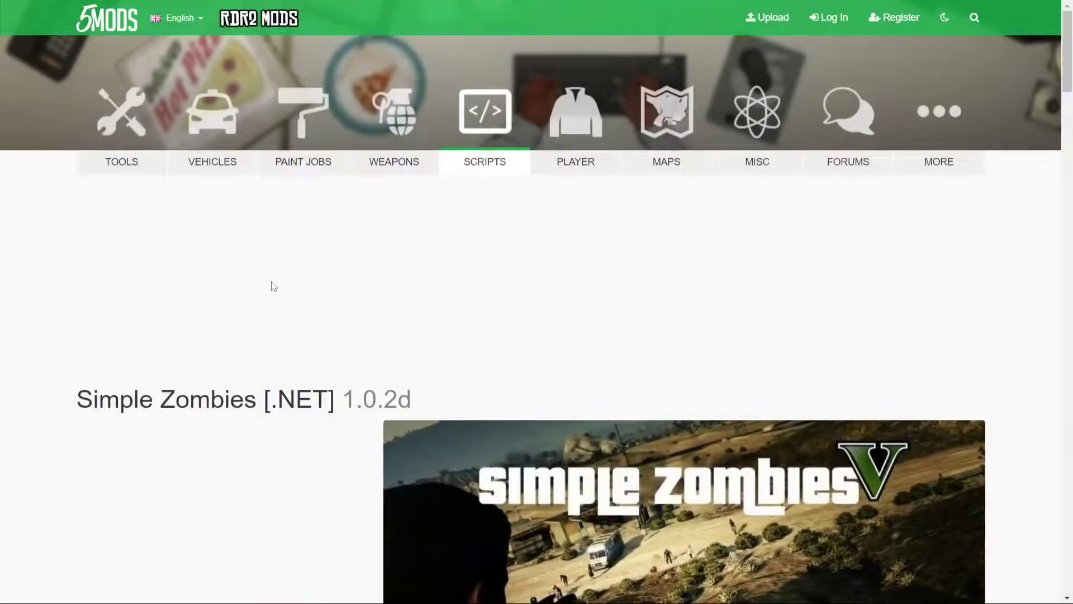
# Step: Download the Simple Zombies [.NET] 1.0.2d mod from its GTA5-Mods page
pyautogui.scroll(-3, 227, 307)
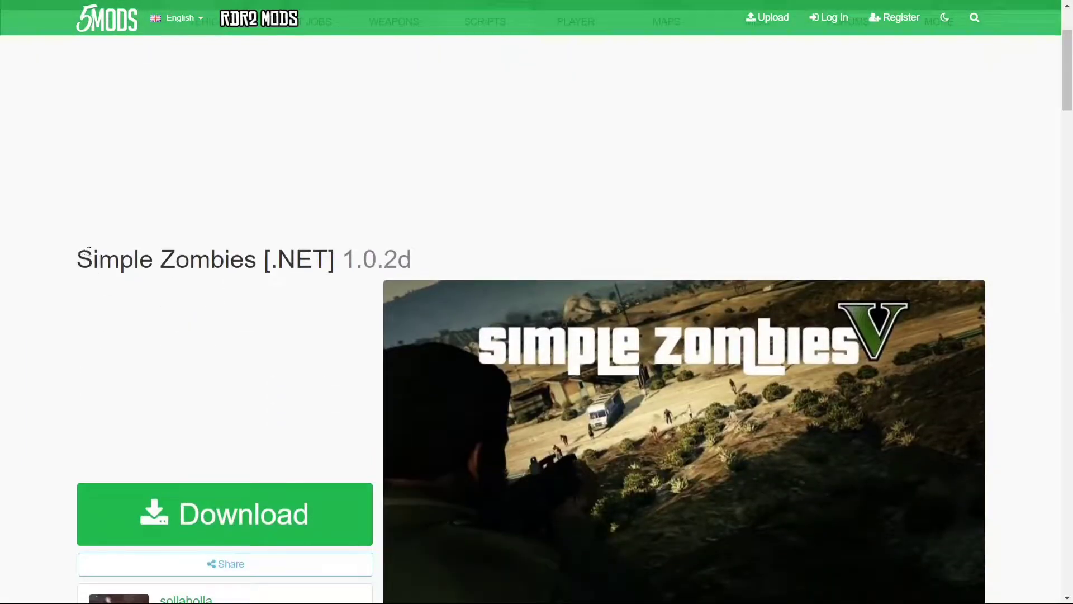
pyautogui.scroll(-4, 396, 260)
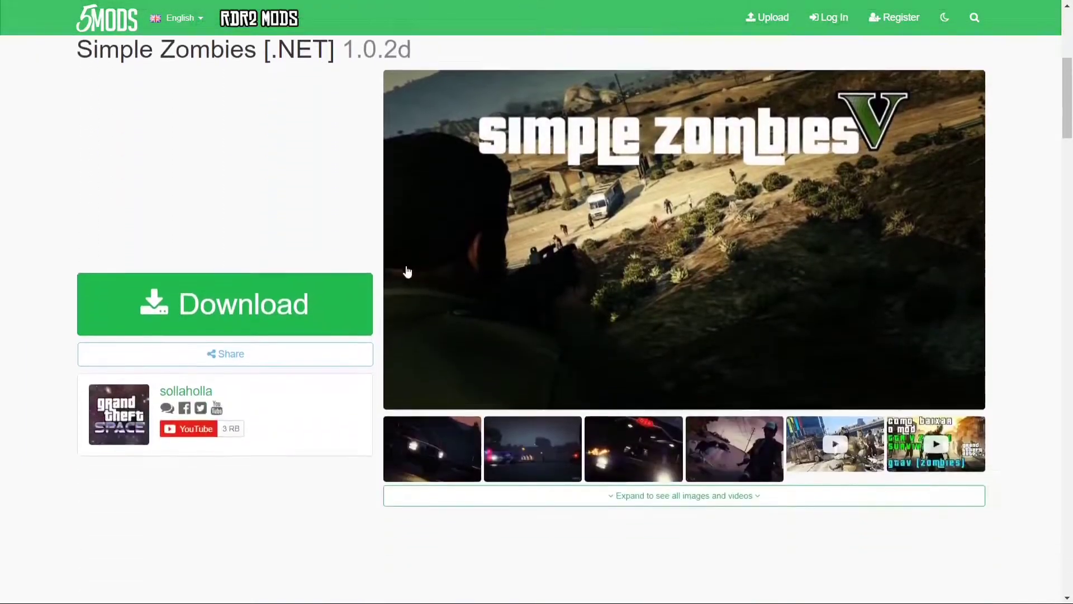
pyautogui.click(204, 308)
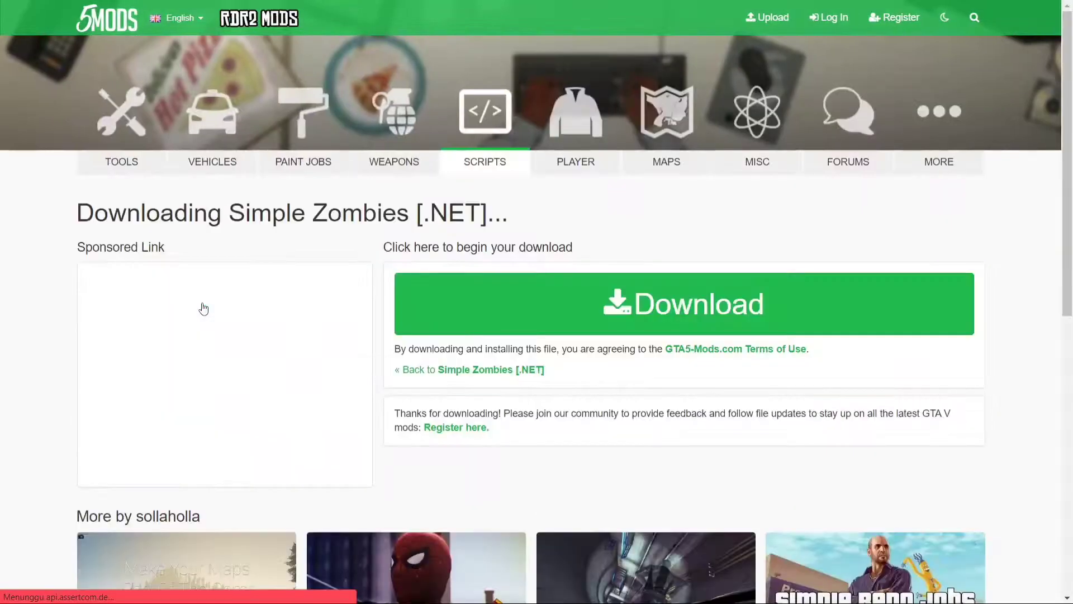
pyautogui.scroll(-3, 202, 308)
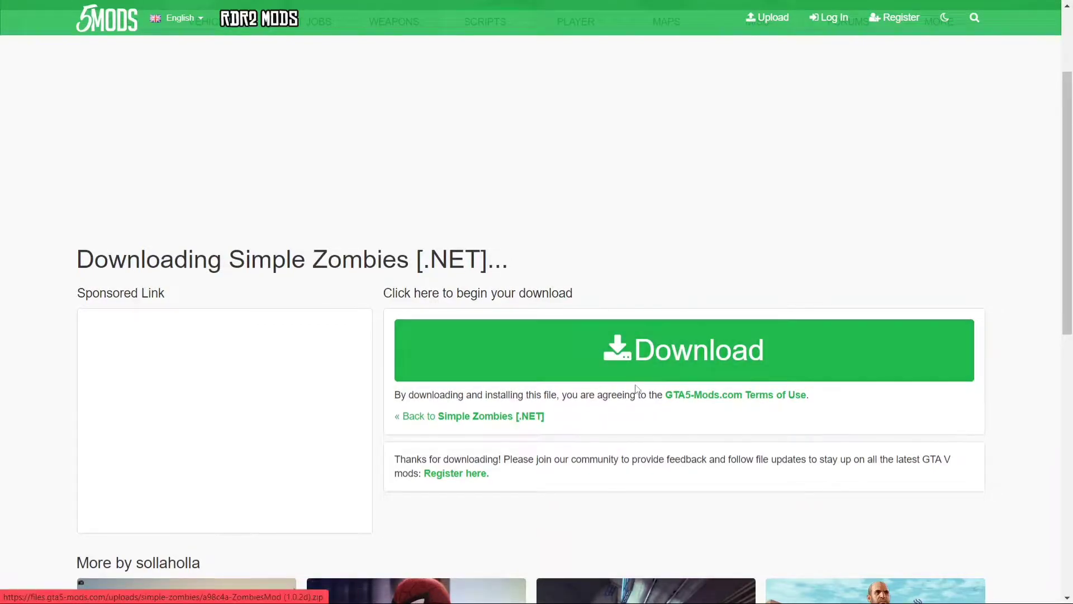
pyautogui.click(618, 358)
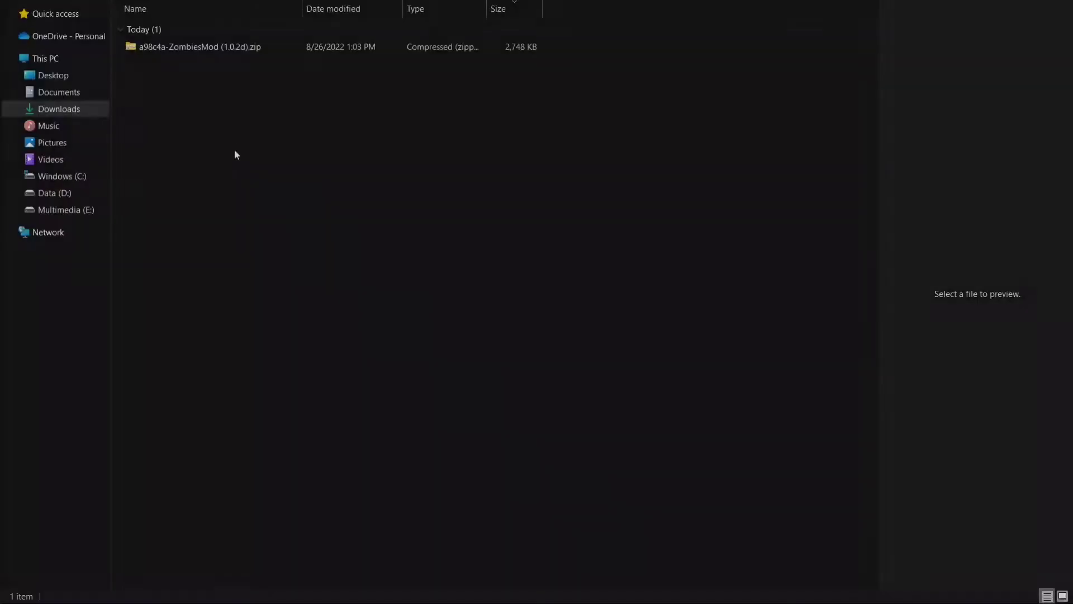
# Step: Extract a98c4a-ZombiesMod (1.0.2d).zip directly into the Downloads folder with WinRAR
pyautogui.click(191, 49)
pyautogui.rightClick(193, 47)
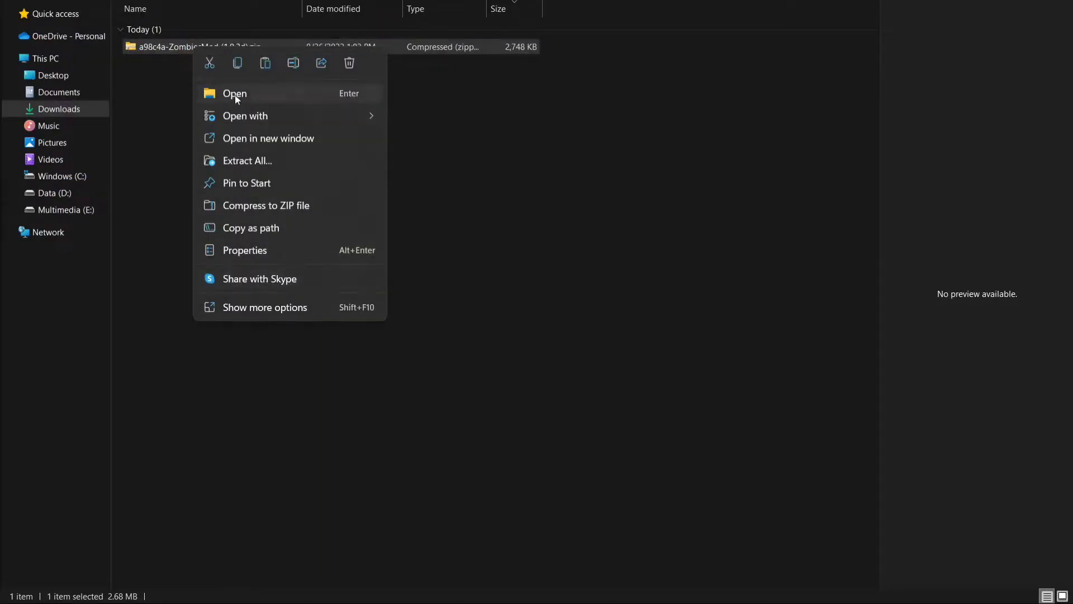
pyautogui.click(250, 307)
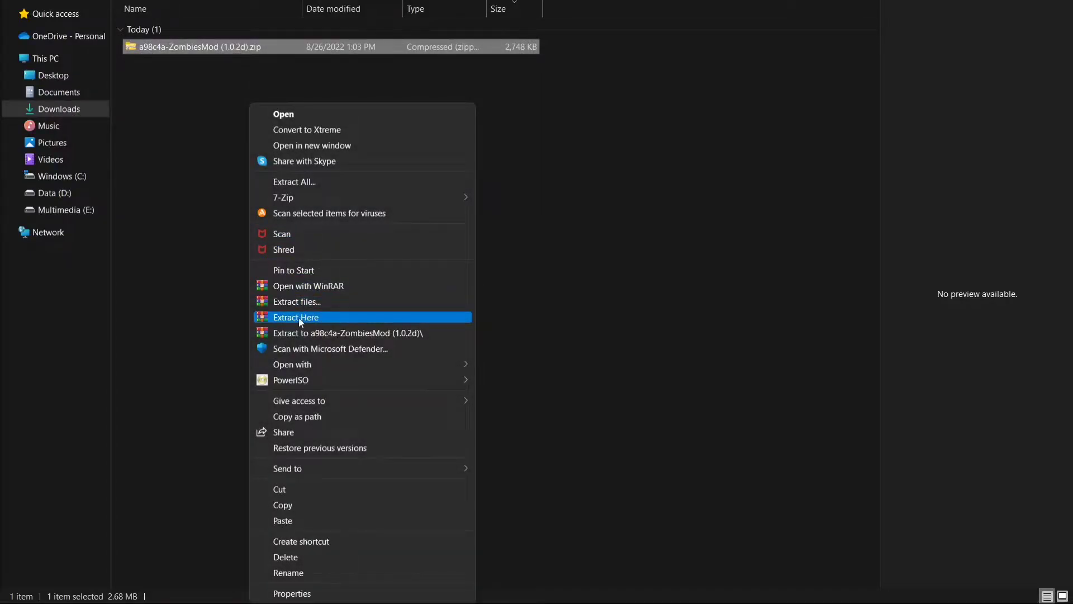
pyautogui.click(315, 323)
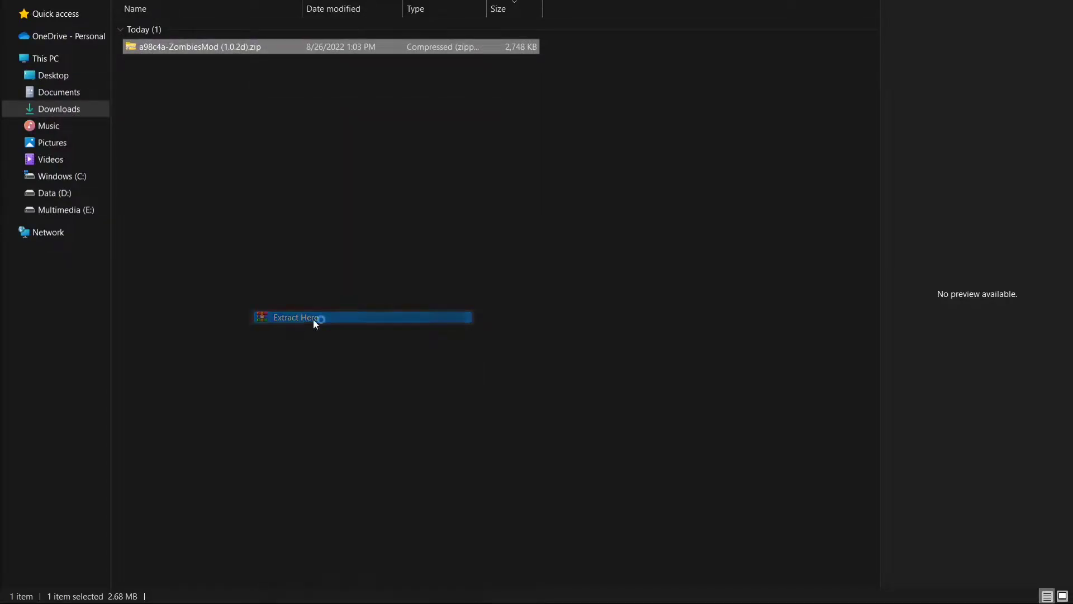
pyautogui.click(219, 180)
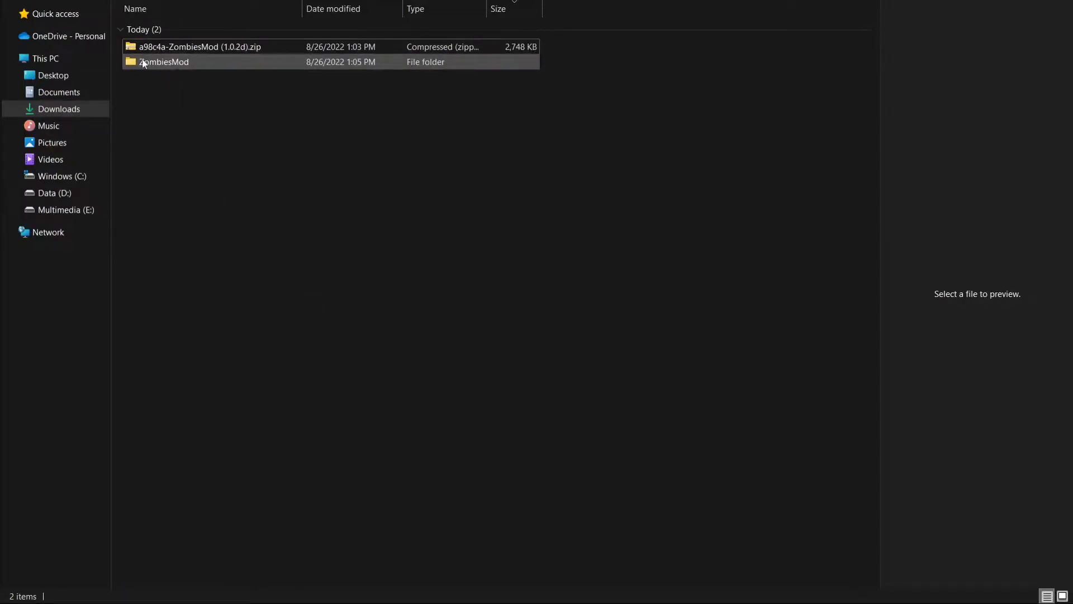
# Step: Cut ZombiesMod.dll and ZombiesMod.pdb from the extracted ZombiesMod folder
pyautogui.doubleClick(170, 60)
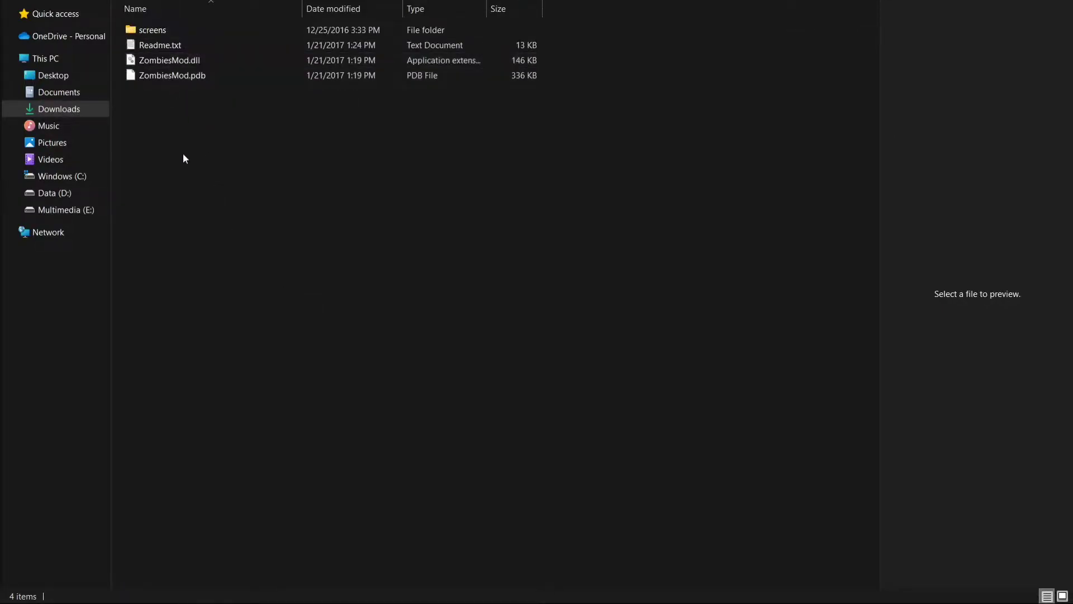
pyautogui.click(174, 63)
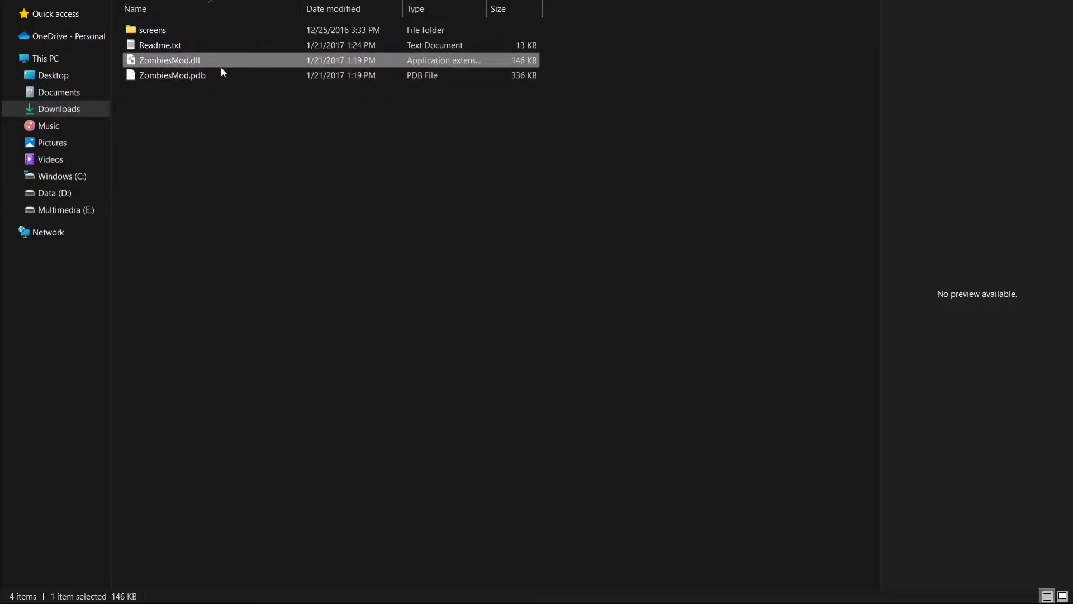
pyautogui.keyDown('shift'); pyautogui.click(173, 76); pyautogui.keyUp('shift')
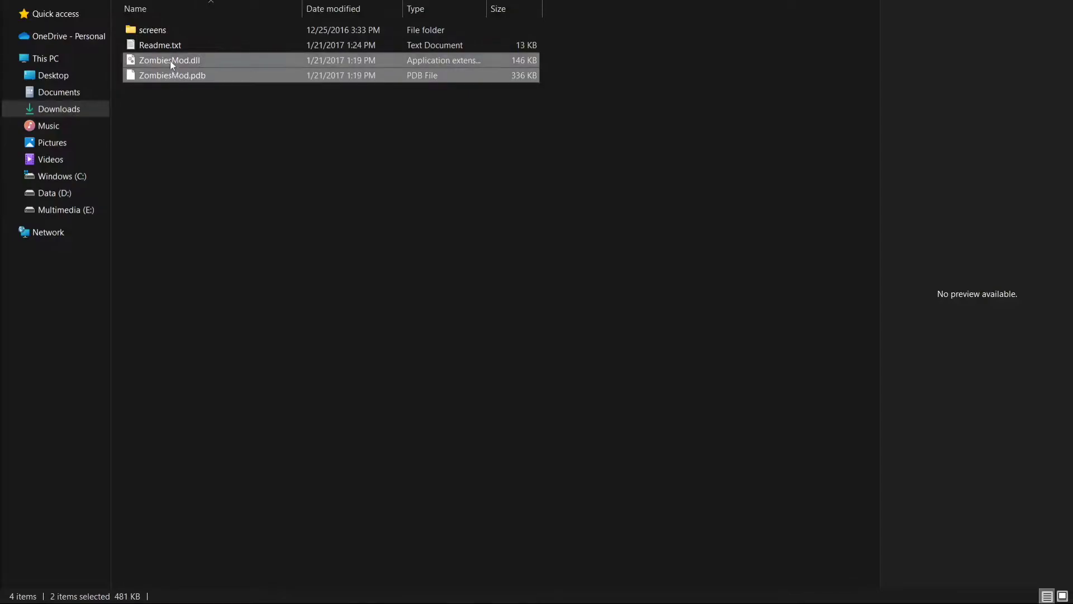
pyautogui.rightClick(171, 63)
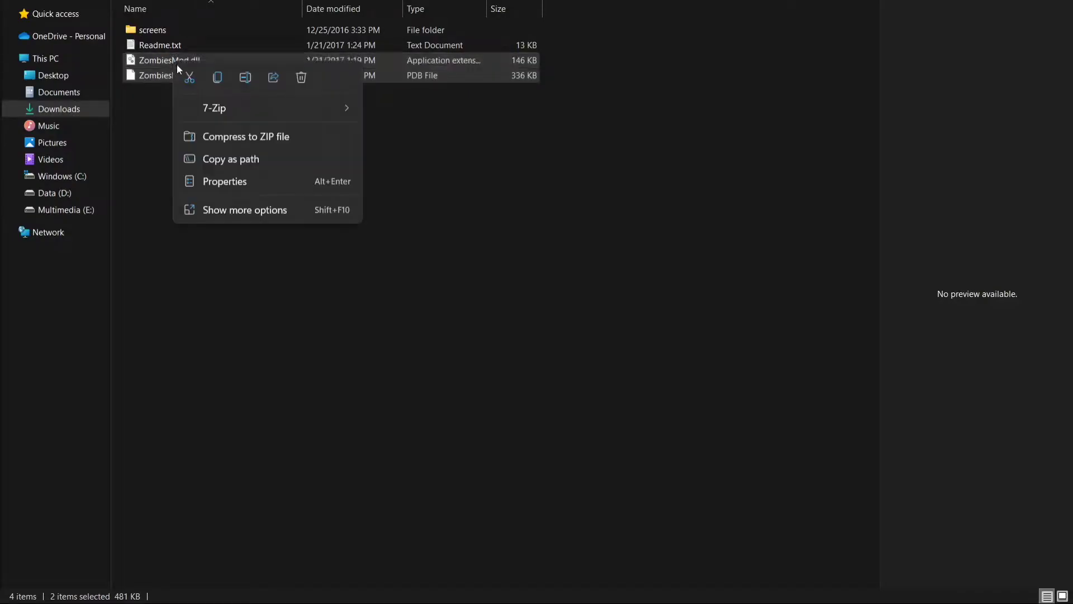
pyautogui.click(189, 79)
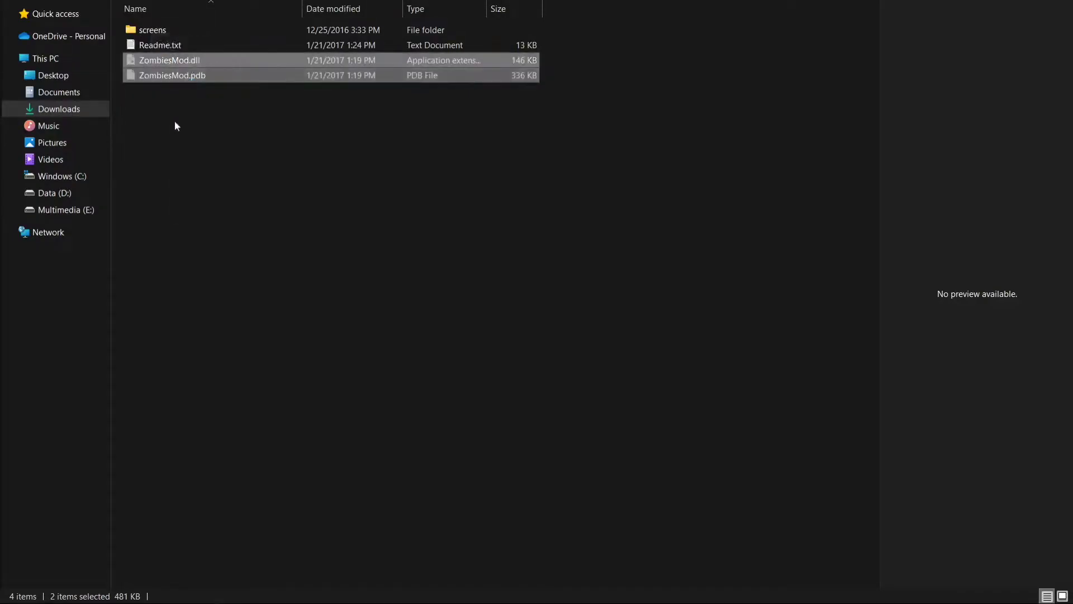
# Step: Paste the cut ZombiesMod.dll and ZombiesMod.pdb into the scripts folder of the GTAV game folder on the Multimedia (E:) drive
pyautogui.click(80, 211)
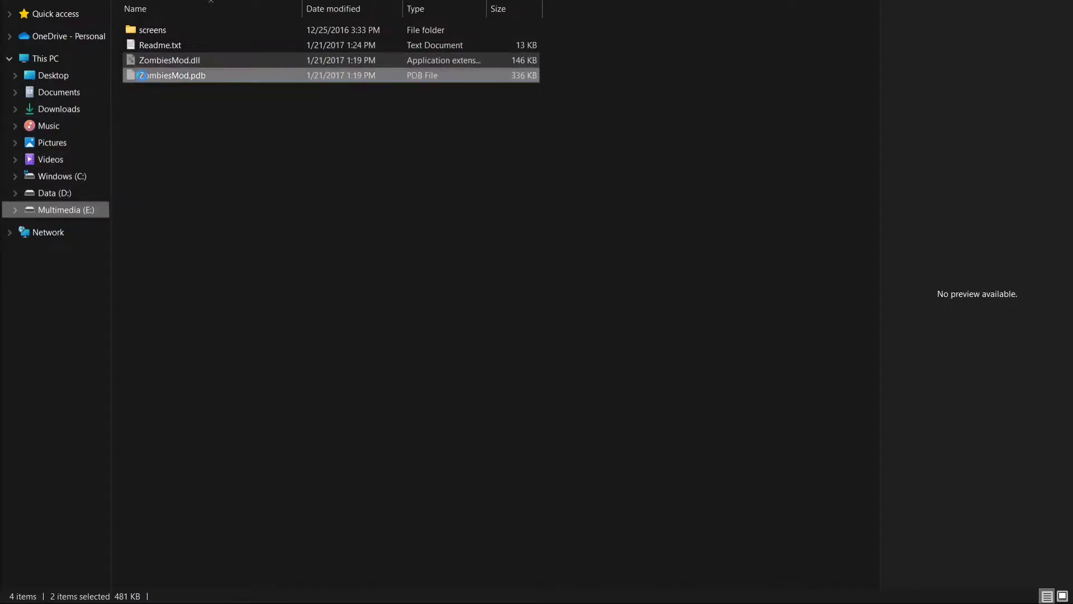
pyautogui.click(162, 65)
pyautogui.doubleClick(162, 63)
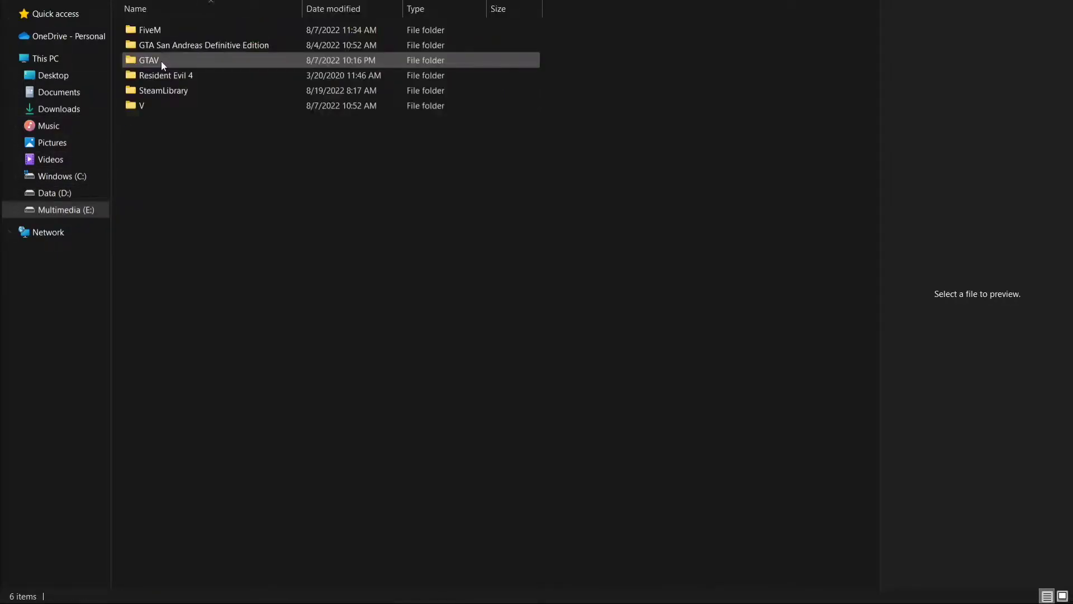
pyautogui.doubleClick(161, 61)
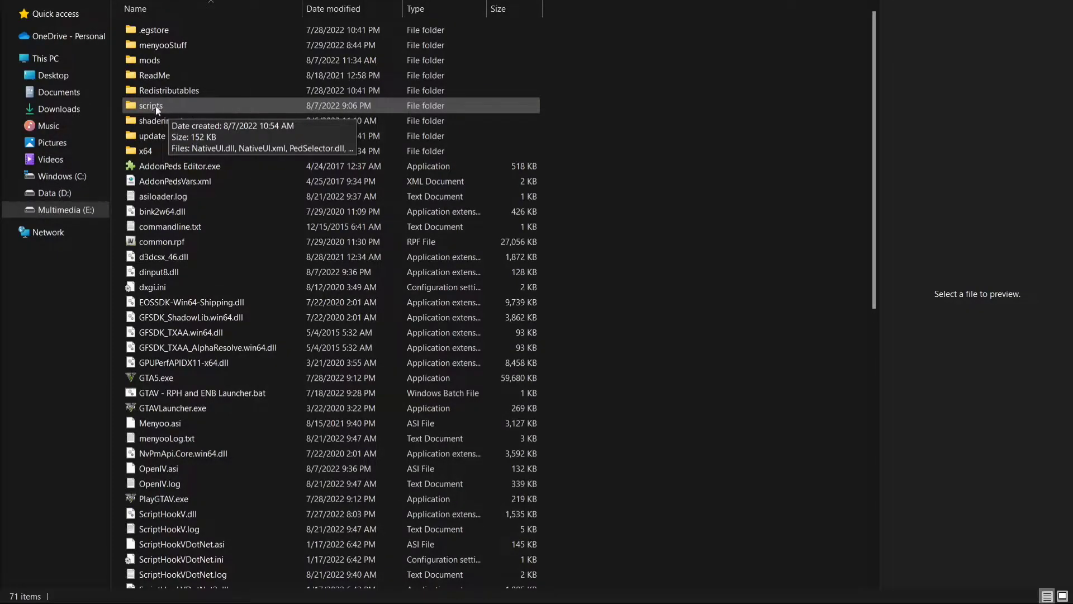
pyautogui.doubleClick(157, 109)
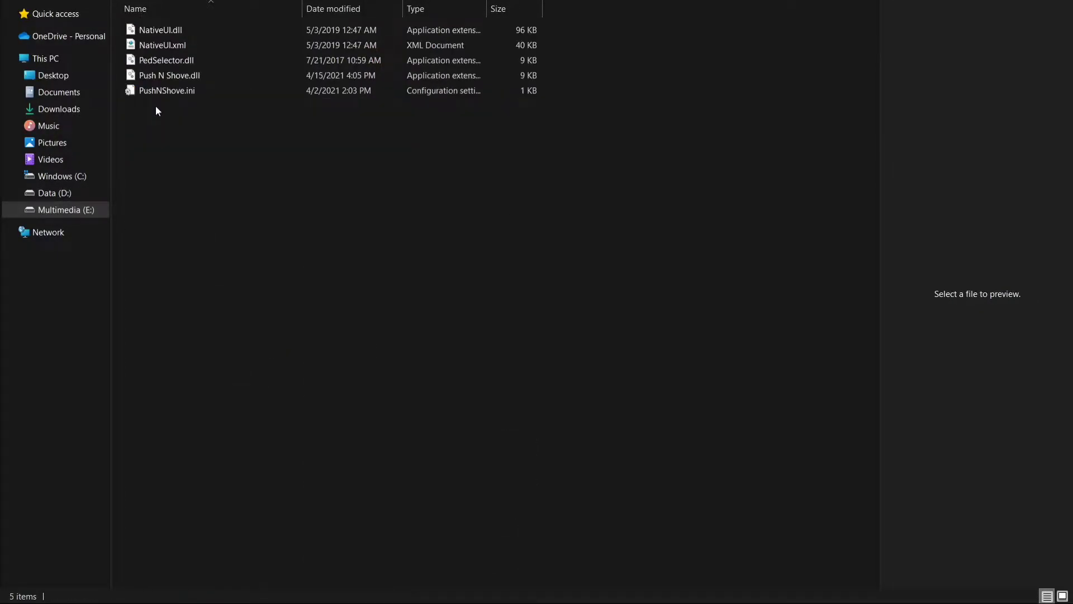
pyautogui.rightClick(171, 180)
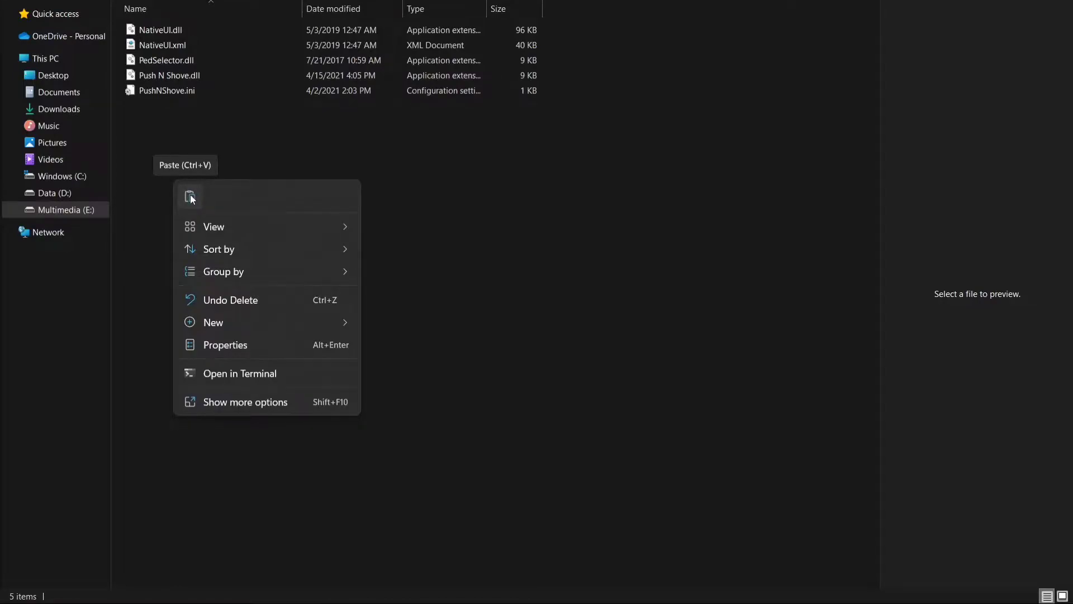
pyautogui.click(191, 195)
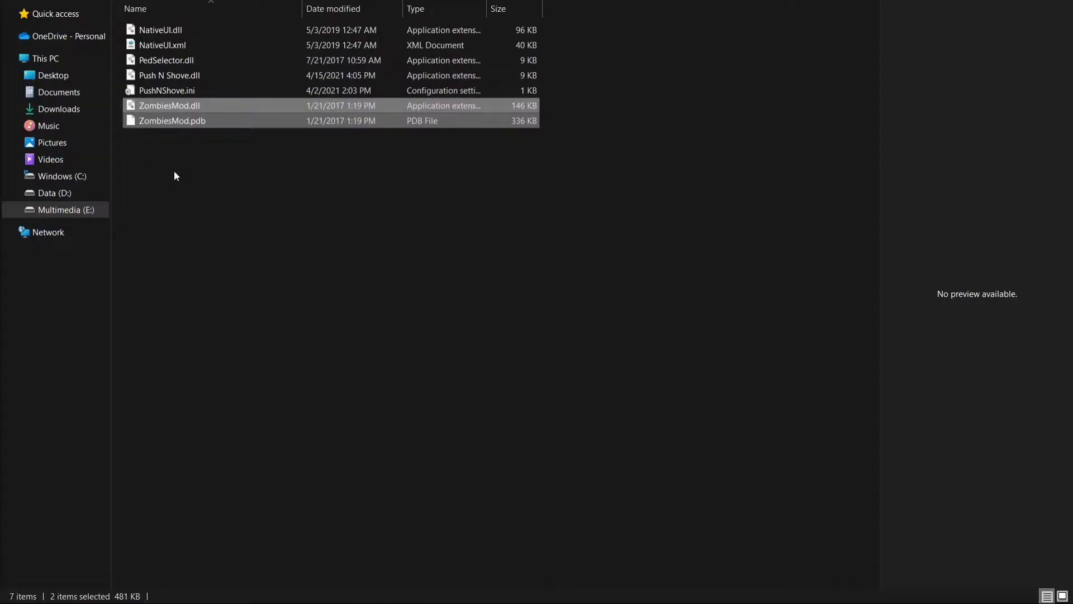
pyautogui.click(175, 176)
pyautogui.click(166, 122)
pyautogui.click(168, 106)
pyautogui.click(189, 173)
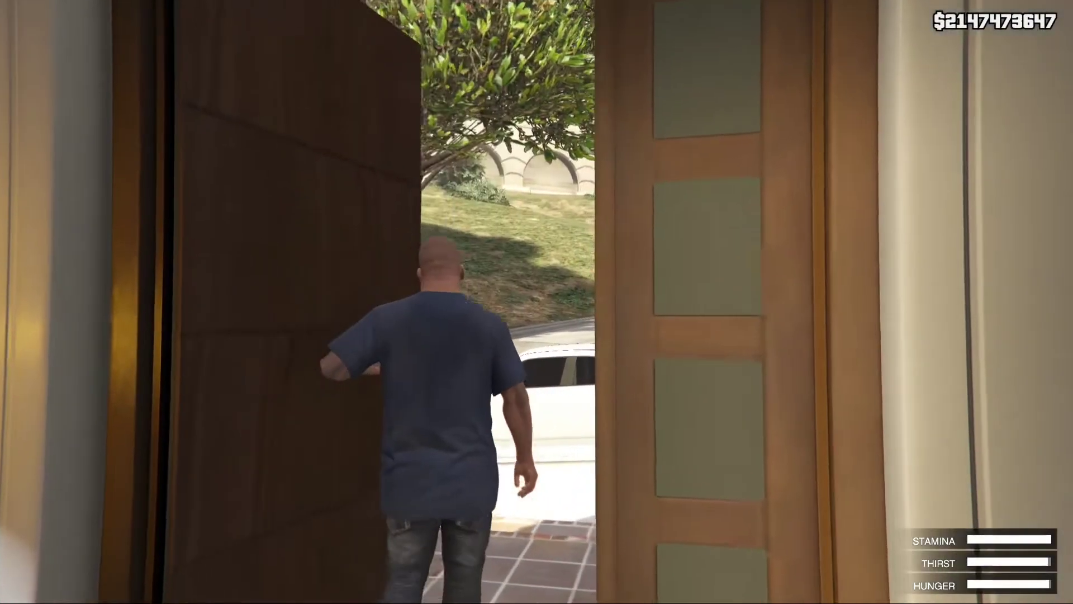
pyautogui.press('w')
pyautogui.press('a')
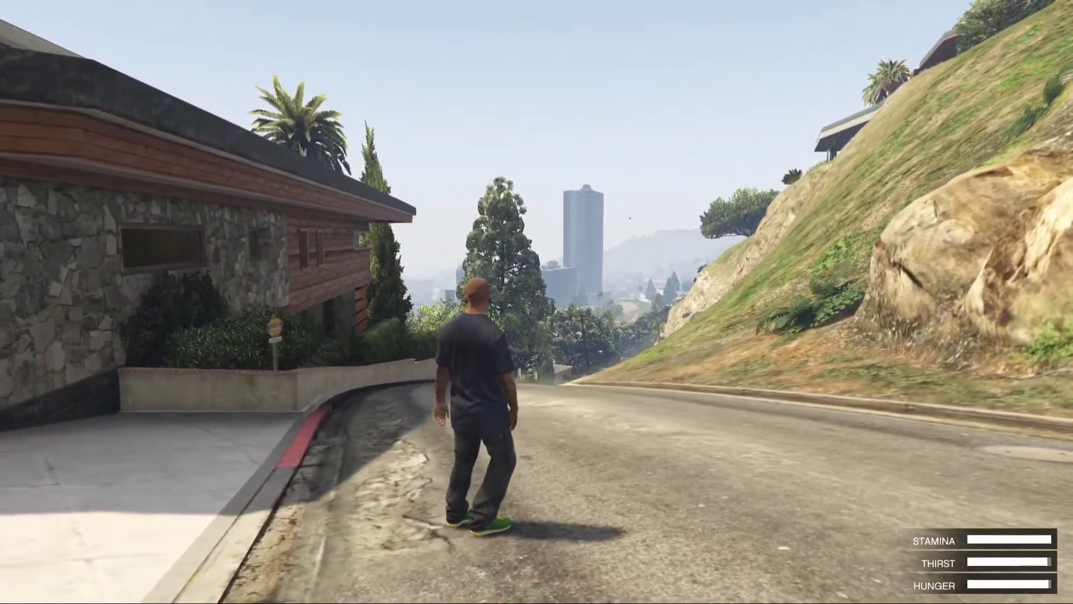
pyautogui.press('w')
pyautogui.press('v')
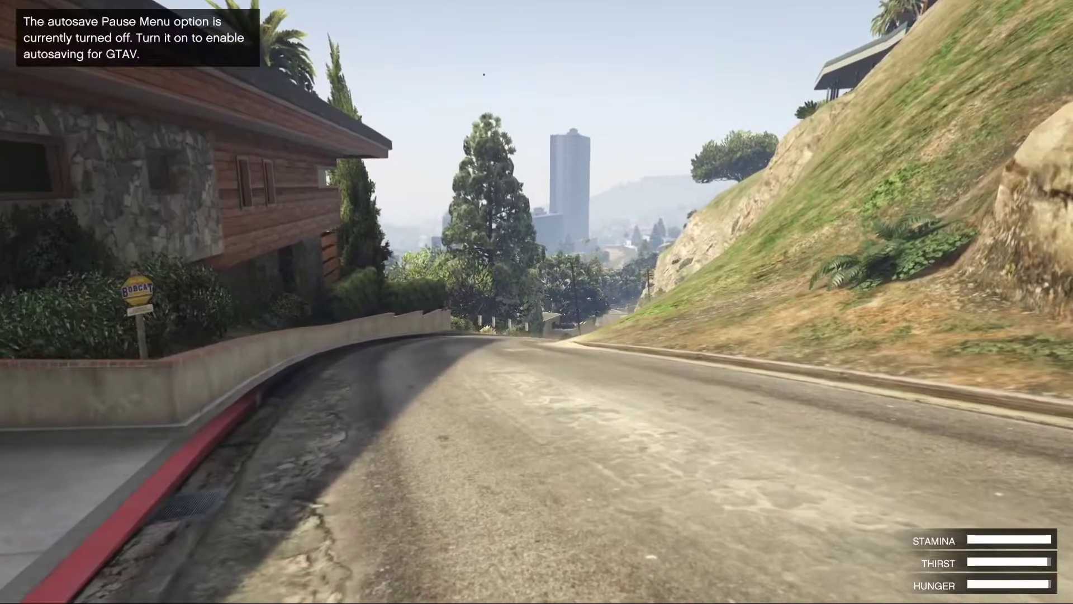
pyautogui.press('v')
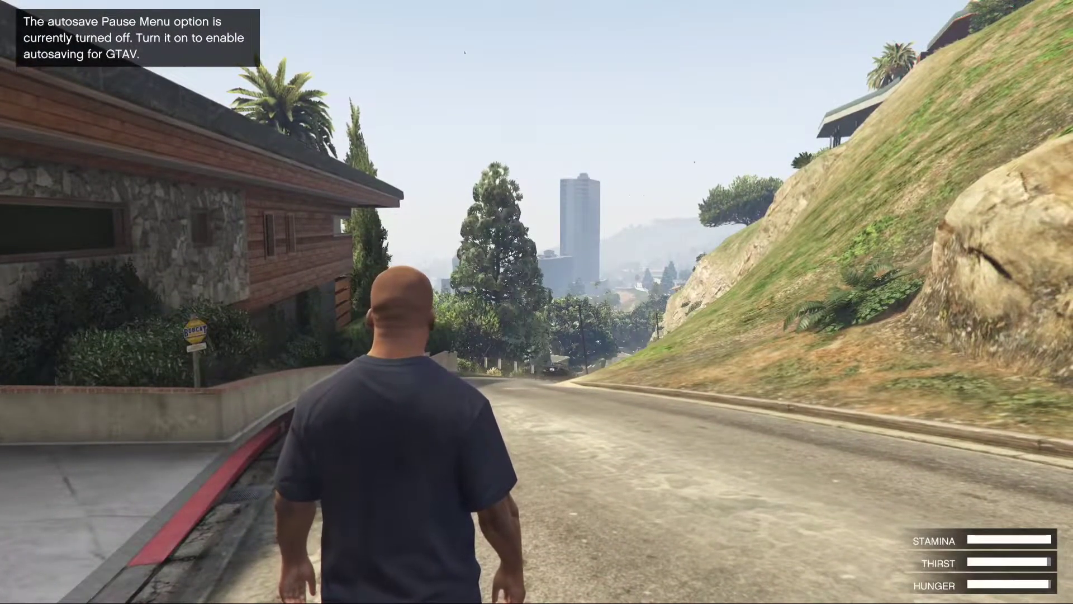
# Step: In GTA V, open the Simple Zombies mod menu and look through its options from Infection Mode to Stats
pyautogui.press('F10')
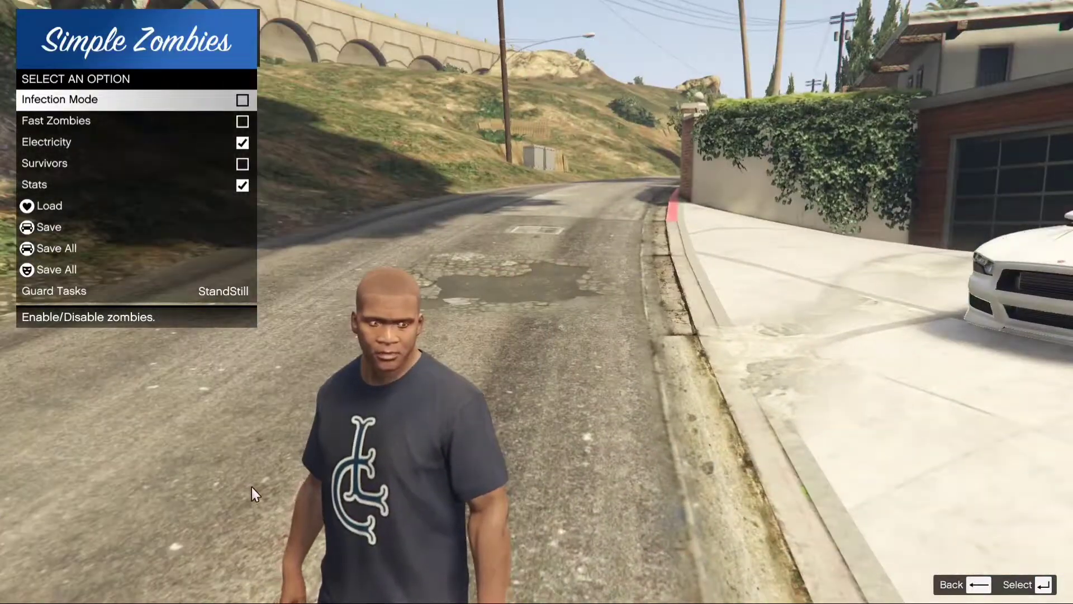
pyautogui.press('Down')
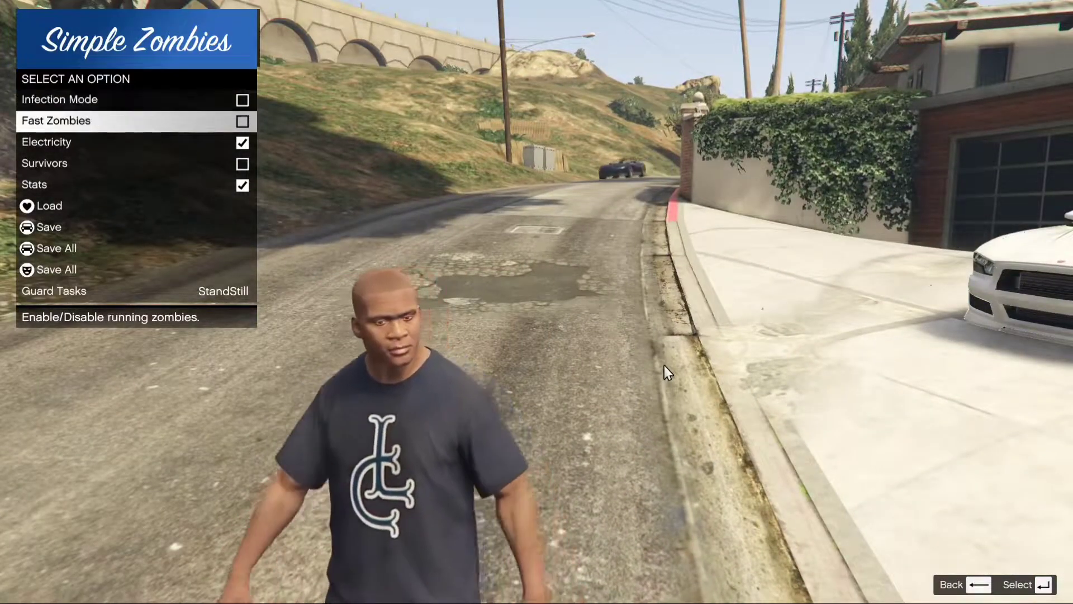
pyautogui.press('Down')
pyautogui.press('Down')
pyautogui.press('Down')
pyautogui.press('Up')
pyautogui.press('Up')
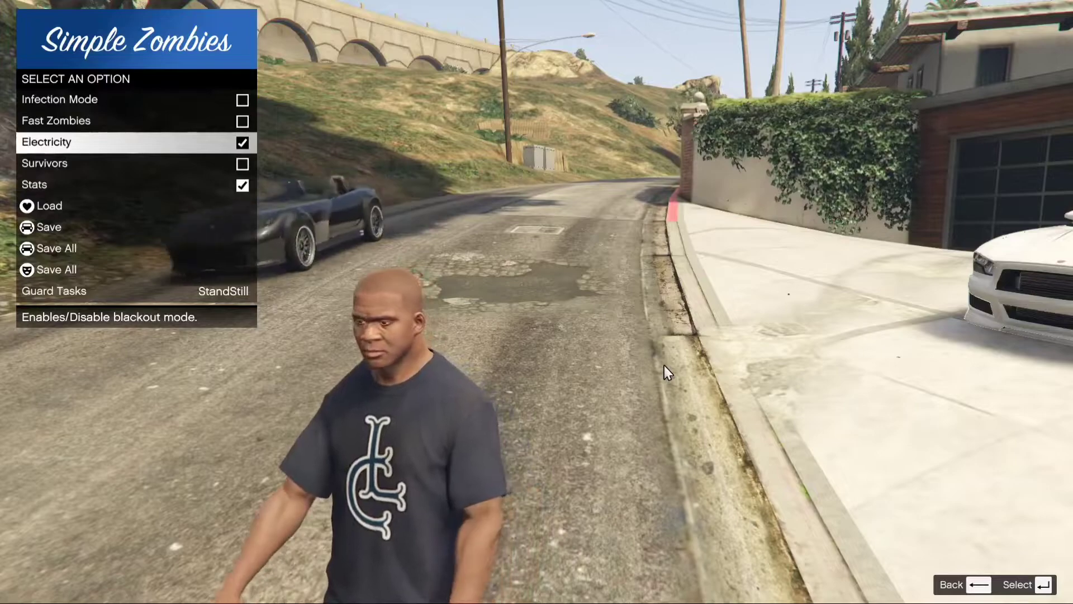
pyautogui.press('Up')
pyautogui.press('Up')
pyautogui.press('Down')
pyautogui.press('Down')
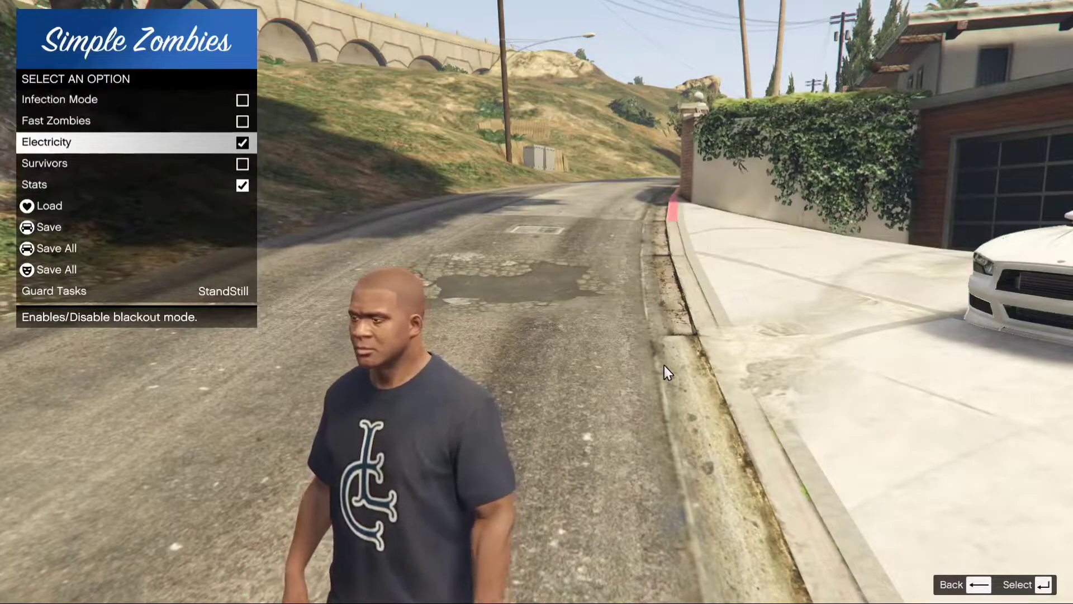
pyautogui.press('Up')
pyautogui.press('Up')
pyautogui.press('Down')
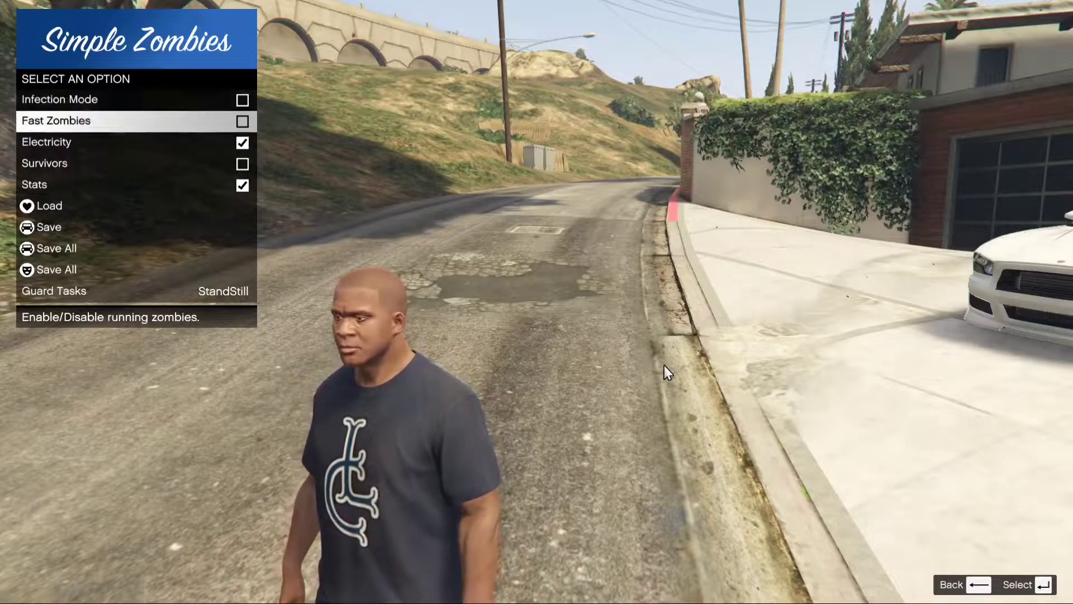
# Step: Enable Infection Mode and Survivors in the Simple Zombies menu and close it
pyautogui.press('Up')
pyautogui.press('Return')
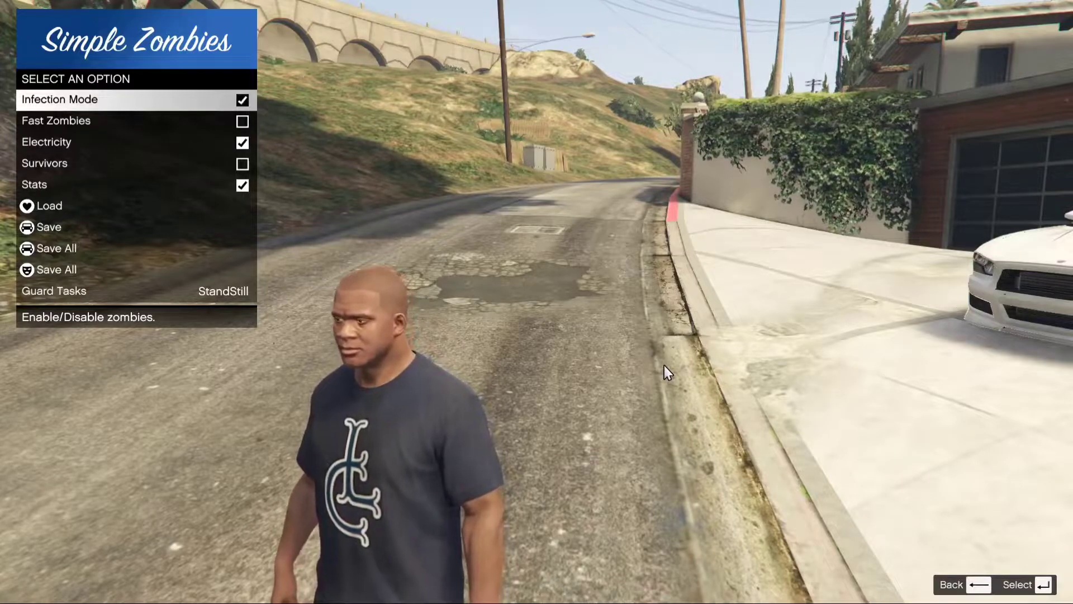
pyautogui.press('Down')
pyautogui.press('Down')
pyautogui.press('Down')
pyautogui.press('Down')
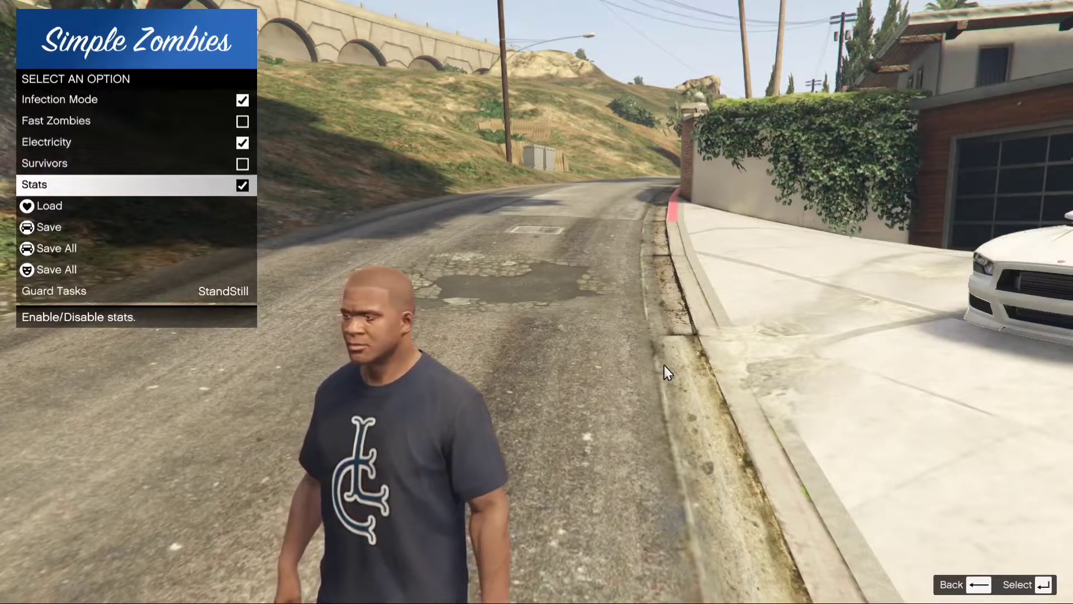
pyautogui.press('Up')
pyautogui.press('Return')
pyautogui.press('Up')
pyautogui.press('Up')
pyautogui.press('Up')
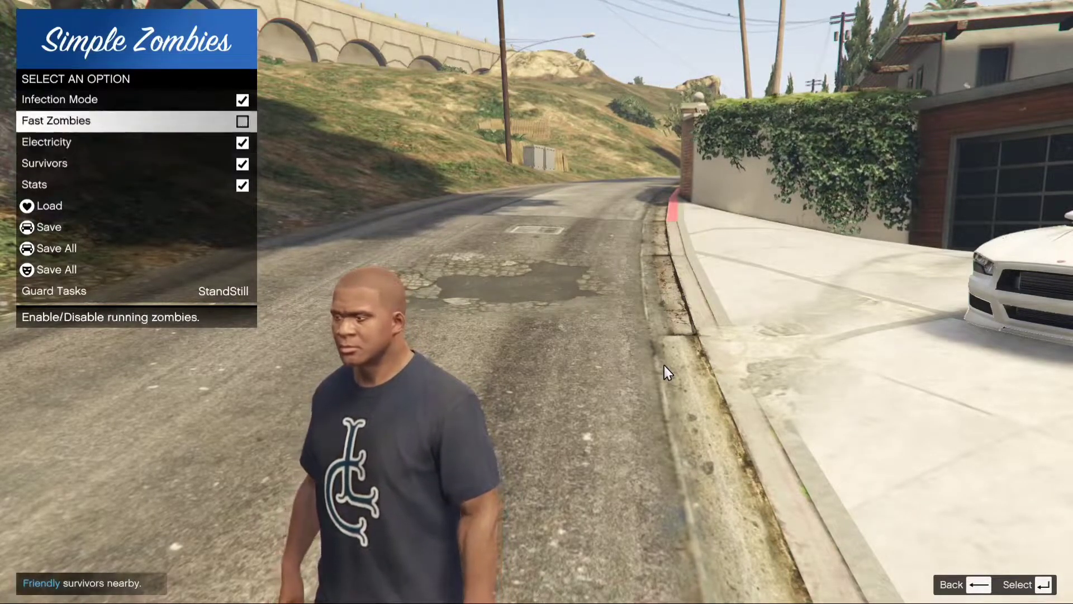
pyautogui.press('BackSpace')
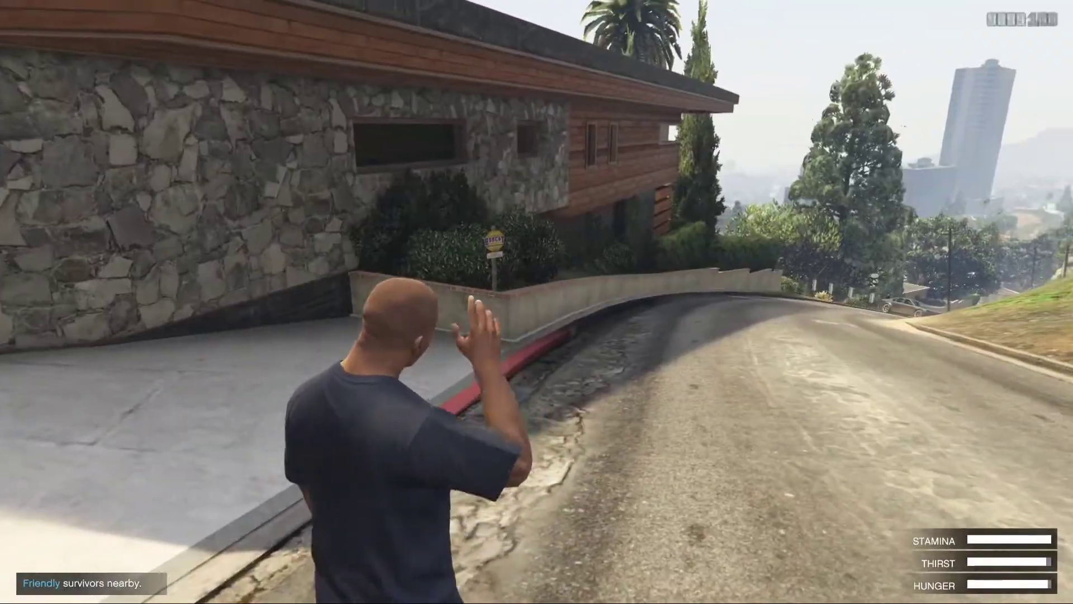
pyautogui.press('Tab')
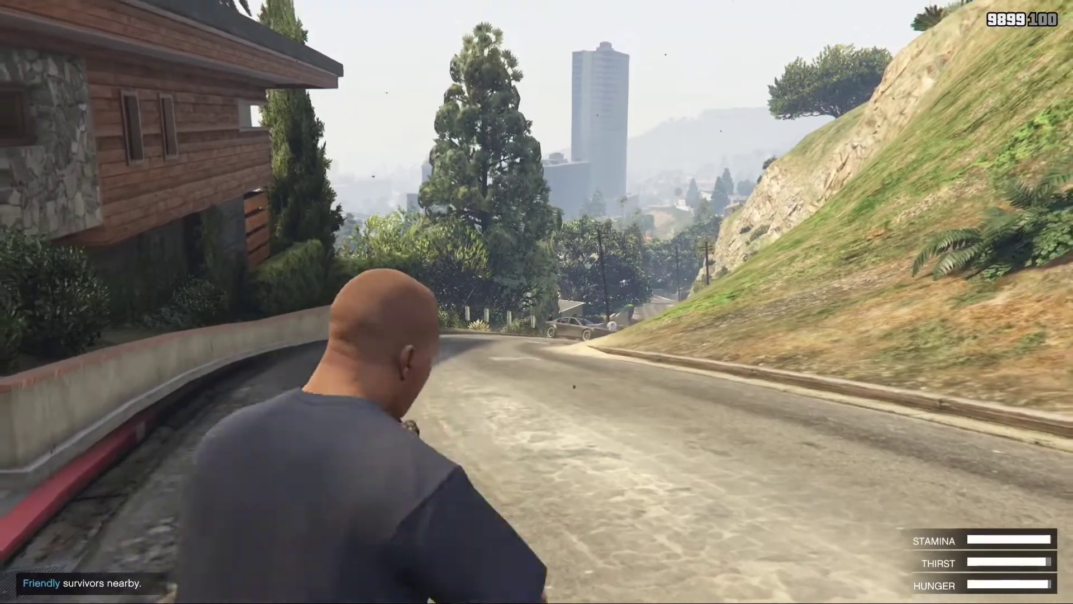
pyautogui.press('w')
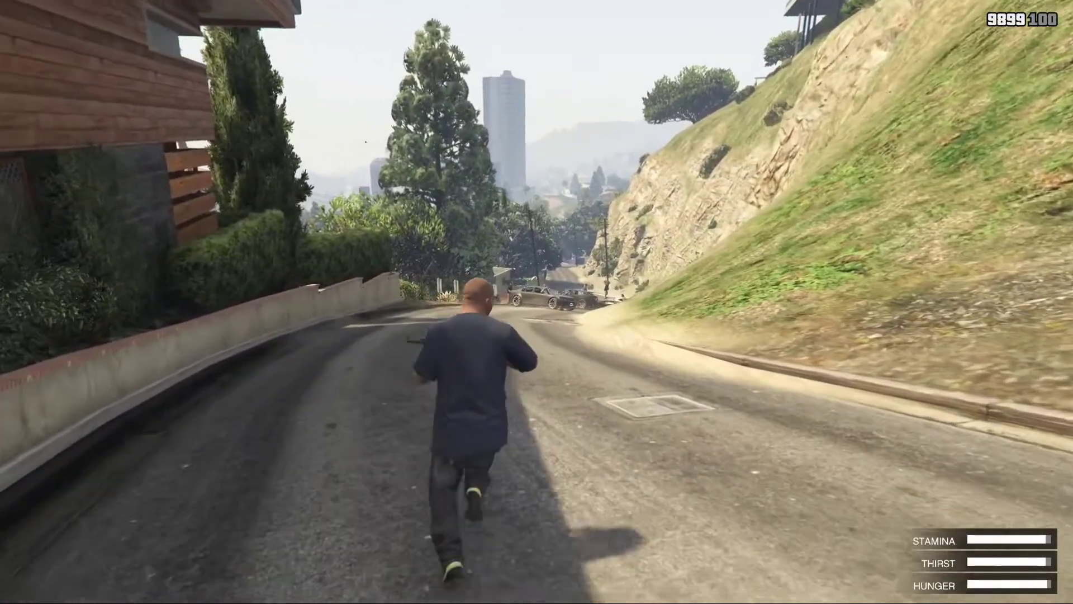